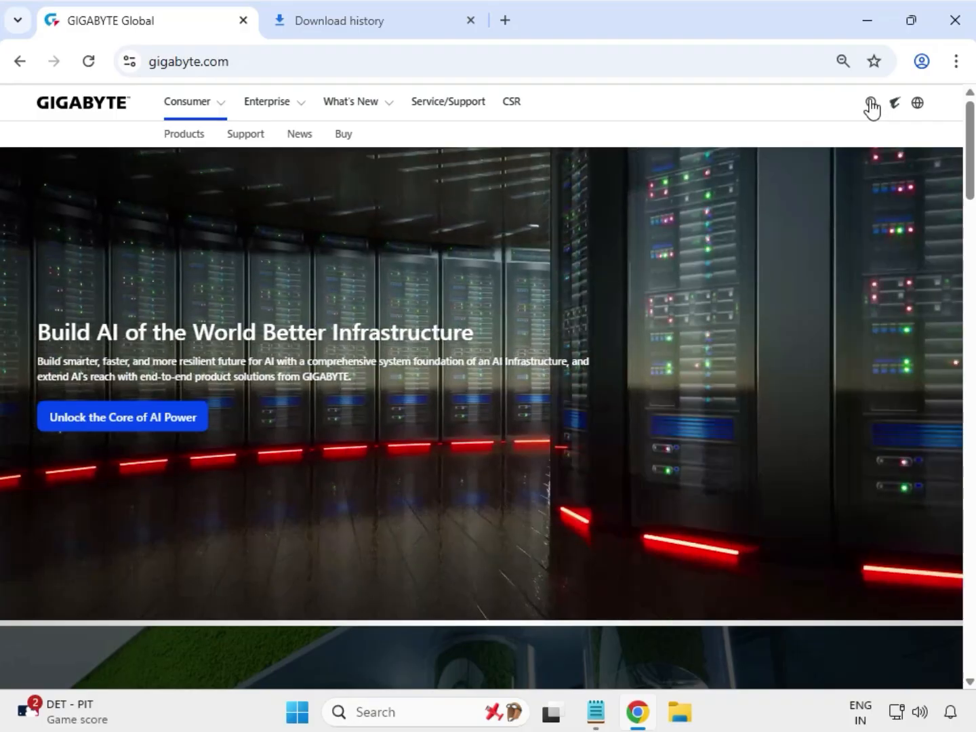
Search the GIGABYTE site for "B660M AORUS PRO" and filter the results to products
click(870, 106)
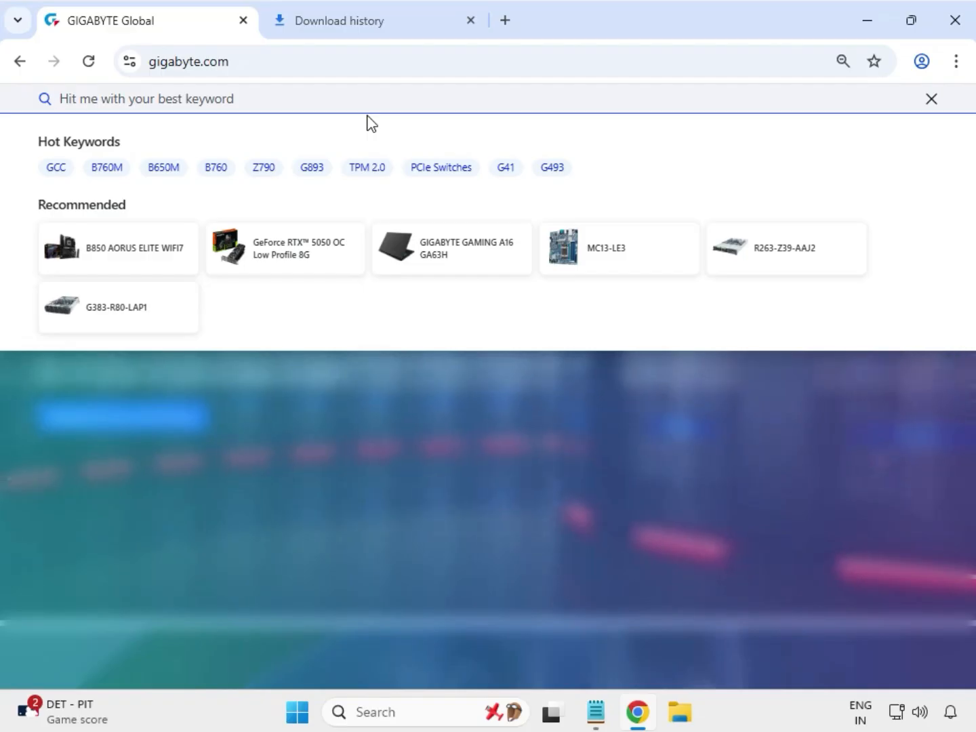
text(B660M AORUS PRO)
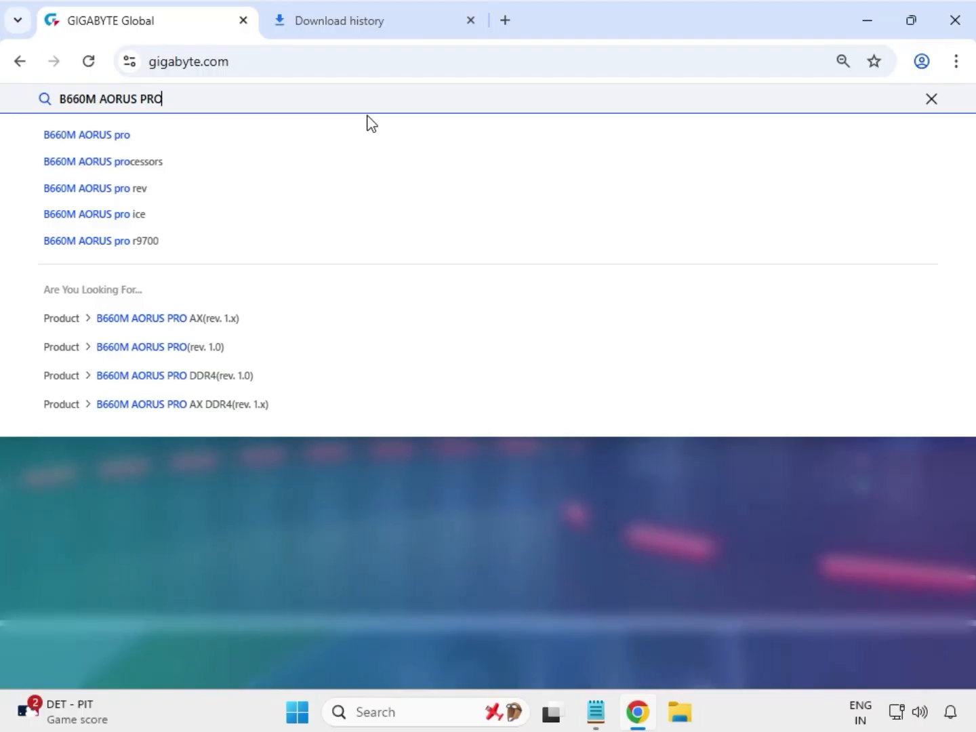
key(Return)
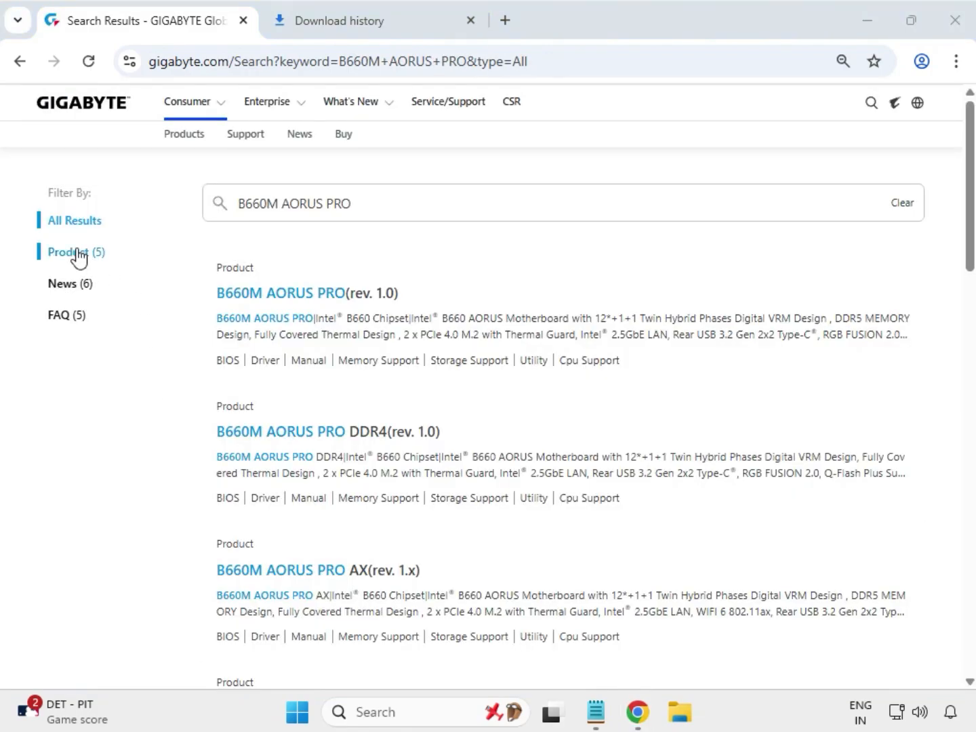
click(76, 252)
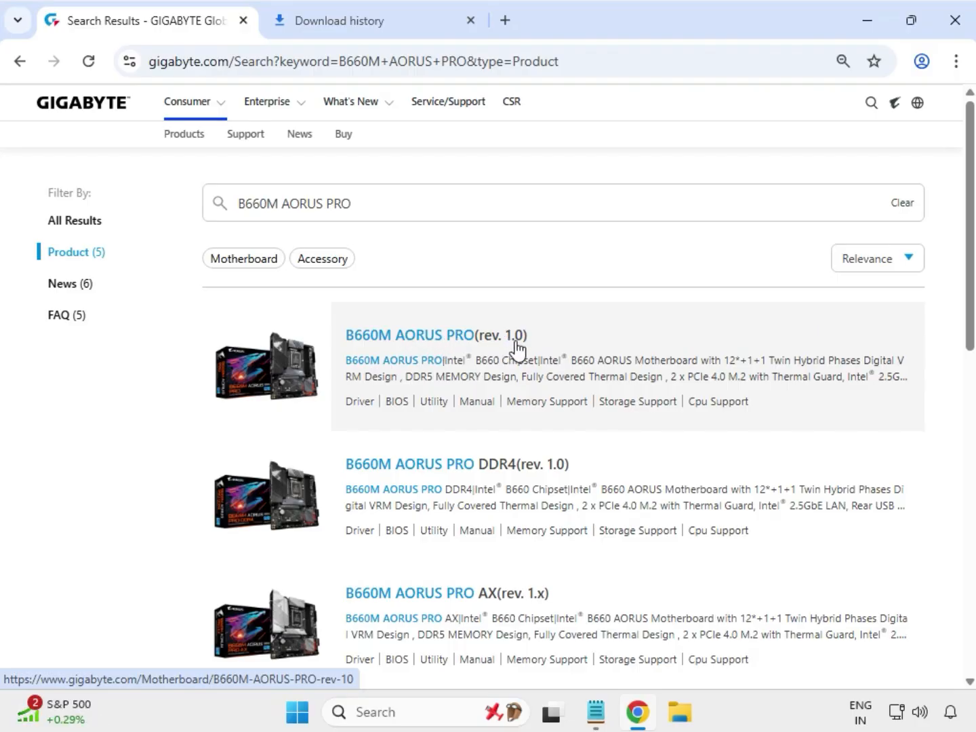
Open the support downloads of the B660M AORUS PRO (rev. 1.0) and set the driver OS to Windows 11 64bit
click(389, 337)
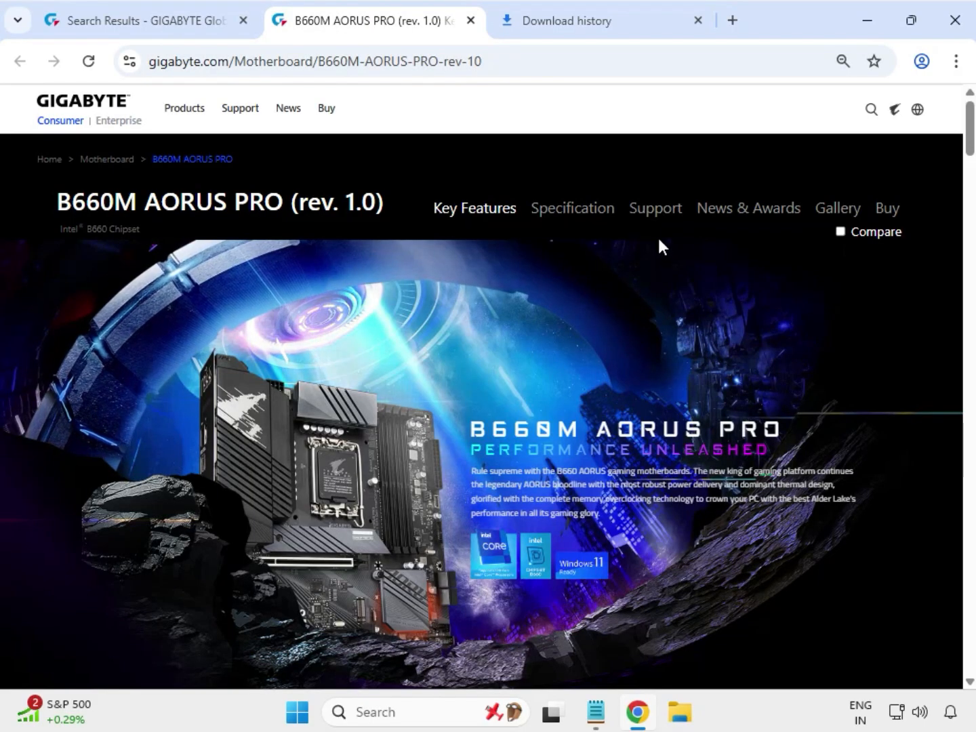
click(652, 218)
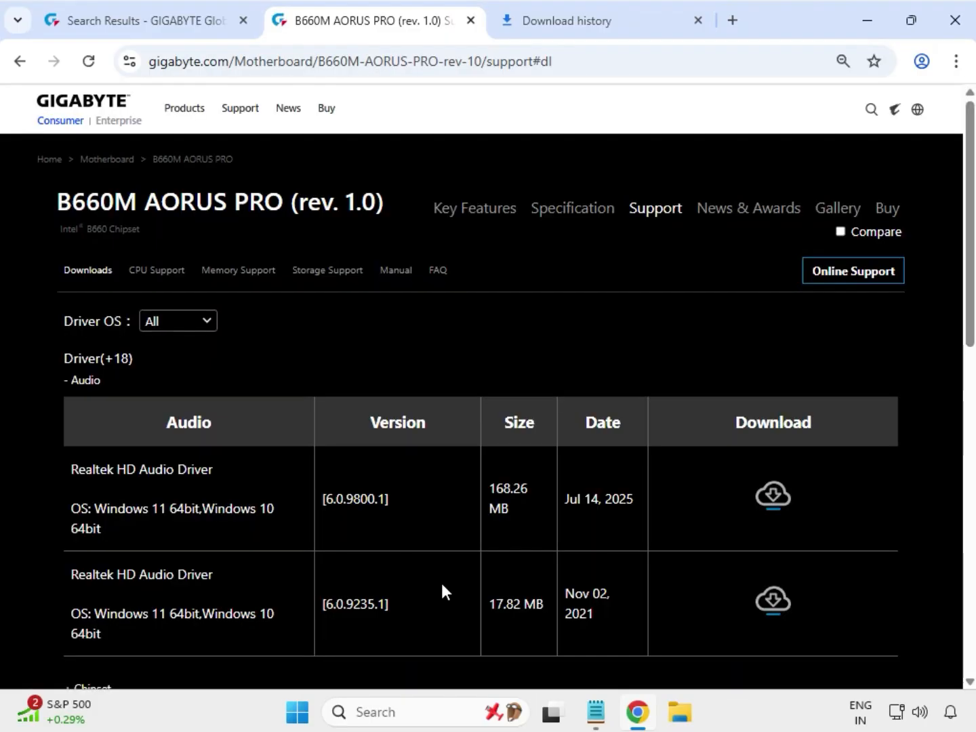
drag(112, 323, 203, 327)
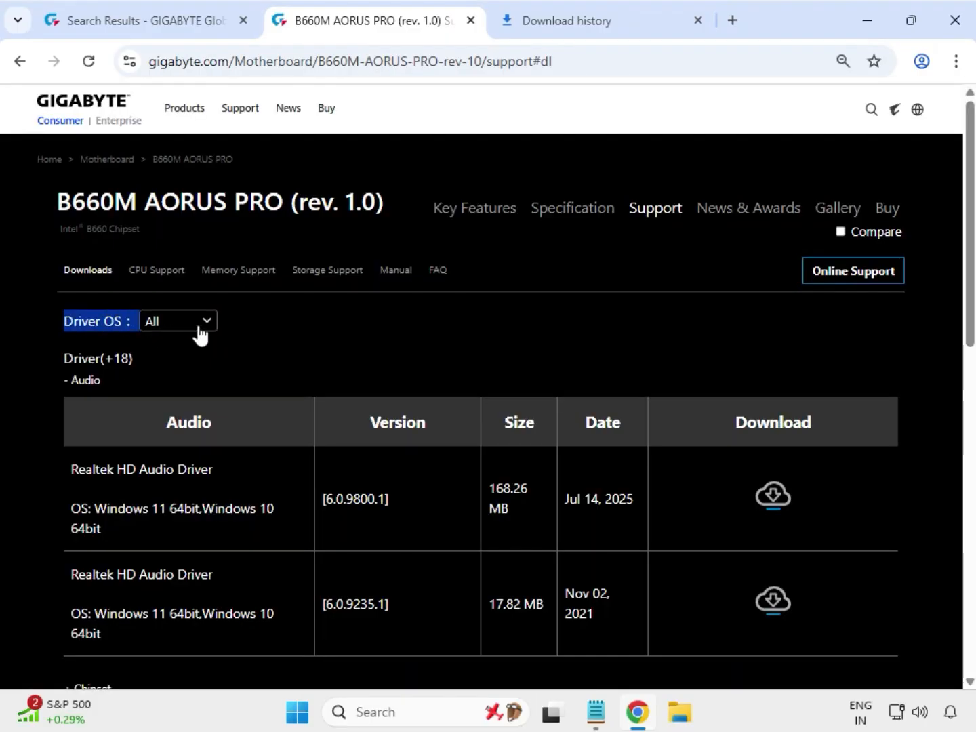
click(211, 323)
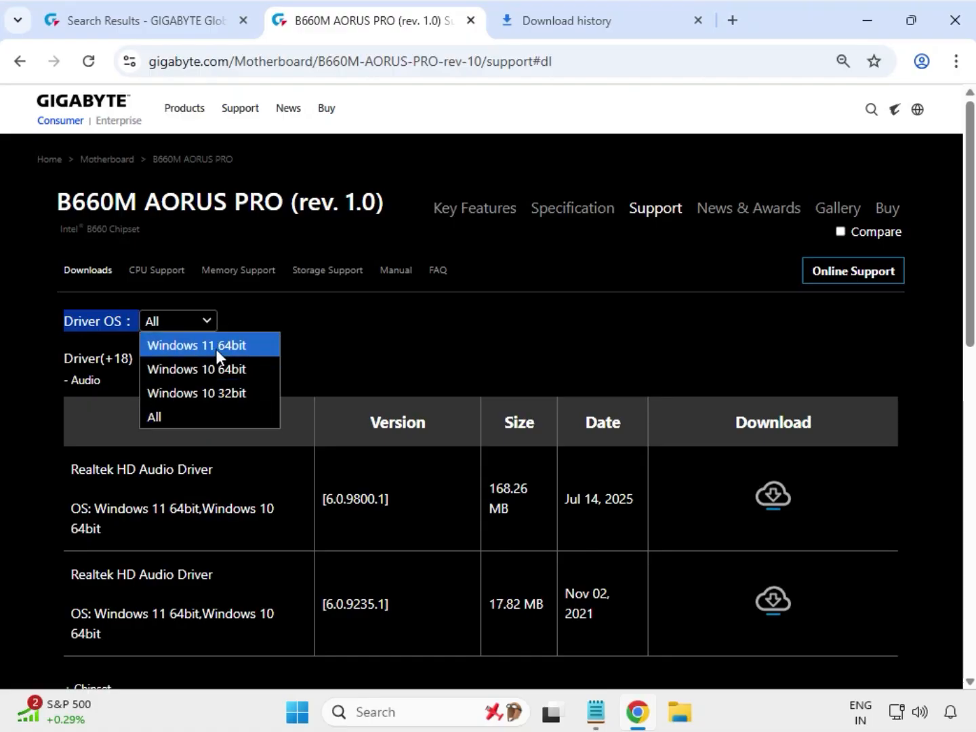
click(217, 347)
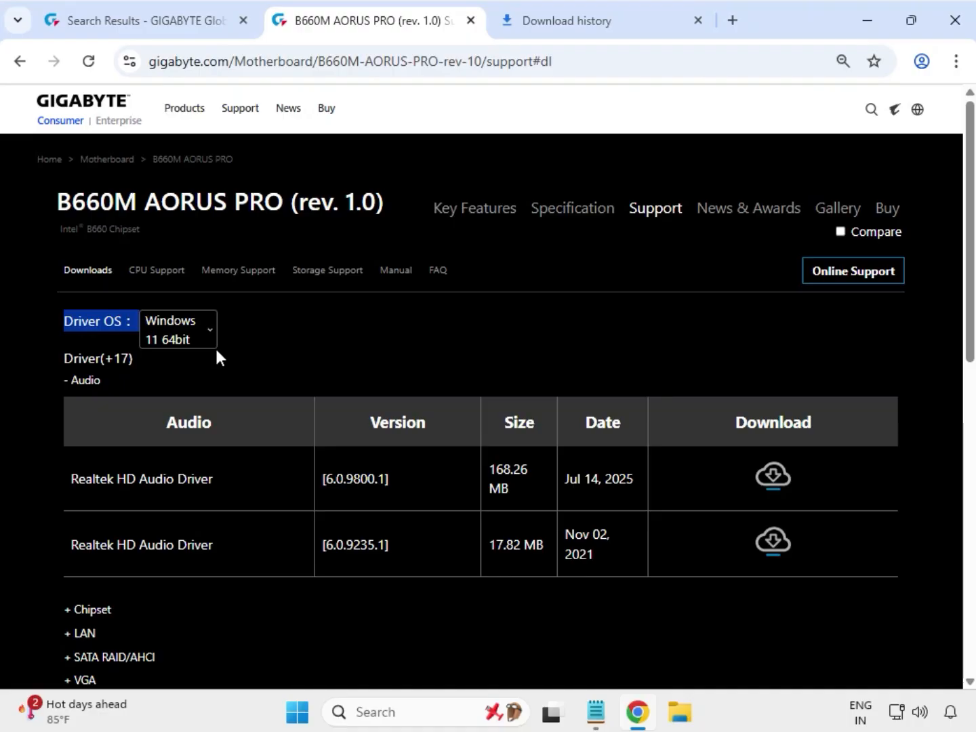
Download the Realtek HD Audio Driver version 6.0.9800.1 from the Audio section
drag(88, 381, 101, 381)
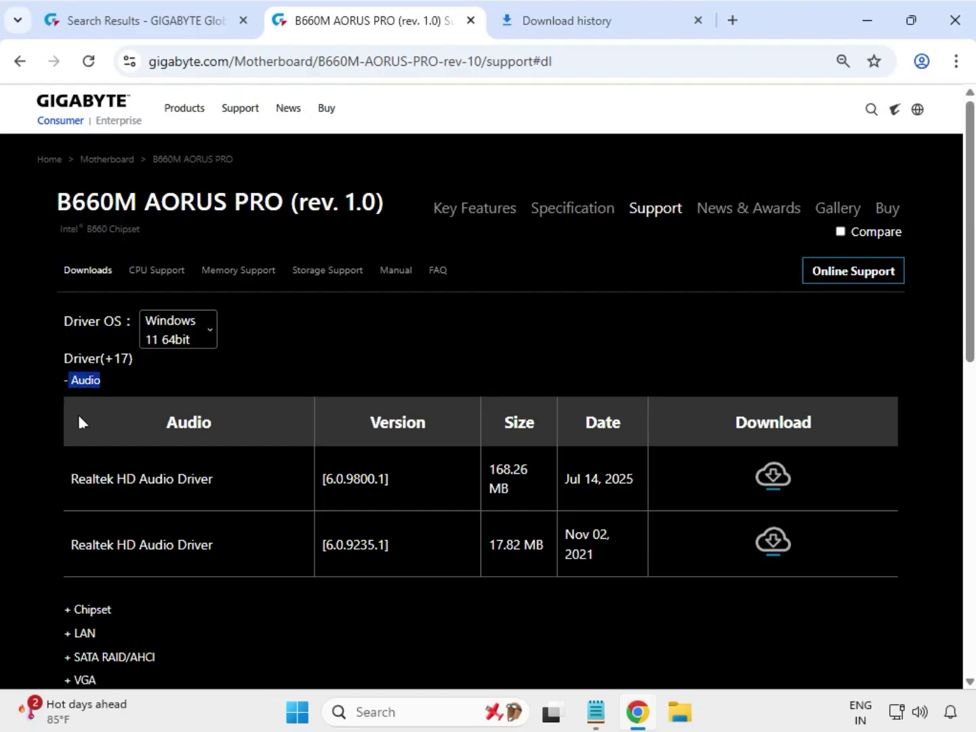
drag(111, 486, 785, 489)
click(778, 478)
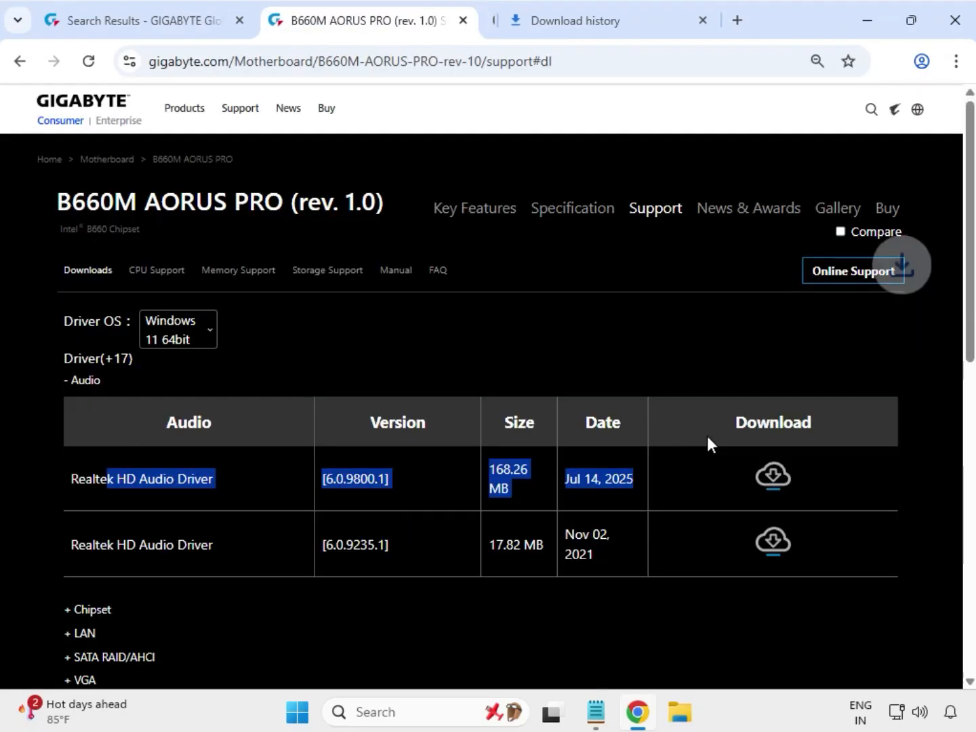
Download the Intel Serial I/O driver dated Mar 03, 2025 and Intel INF installation 10.1.19198.8339 from the Chipset section
scroll(678, 437, down, 1)
scroll(635, 444, down, 3)
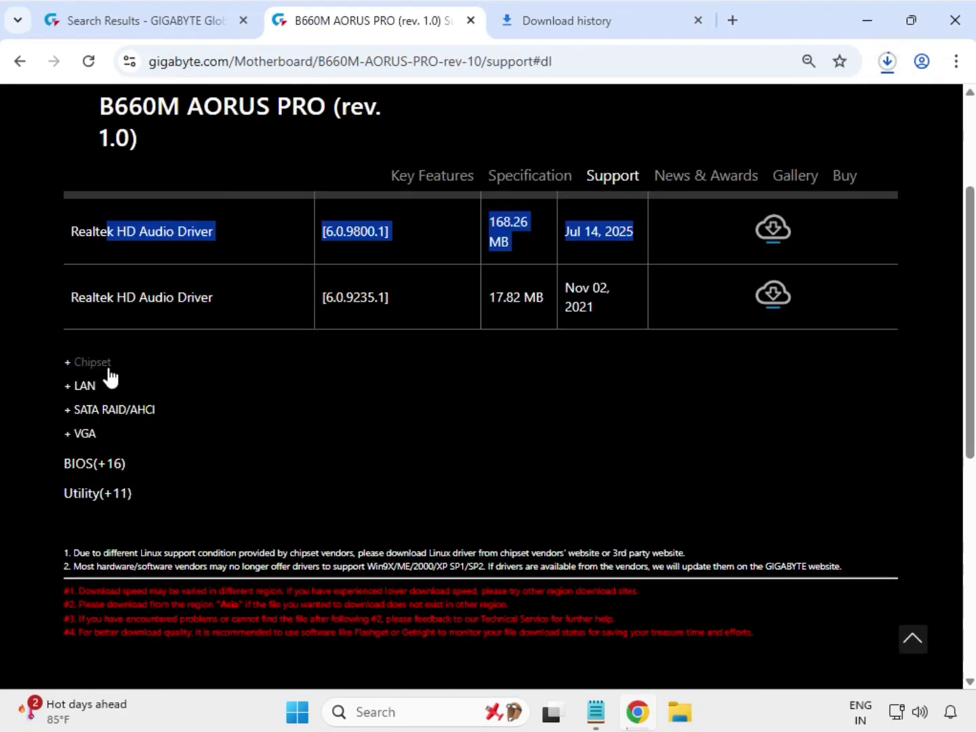
double_click(85, 363)
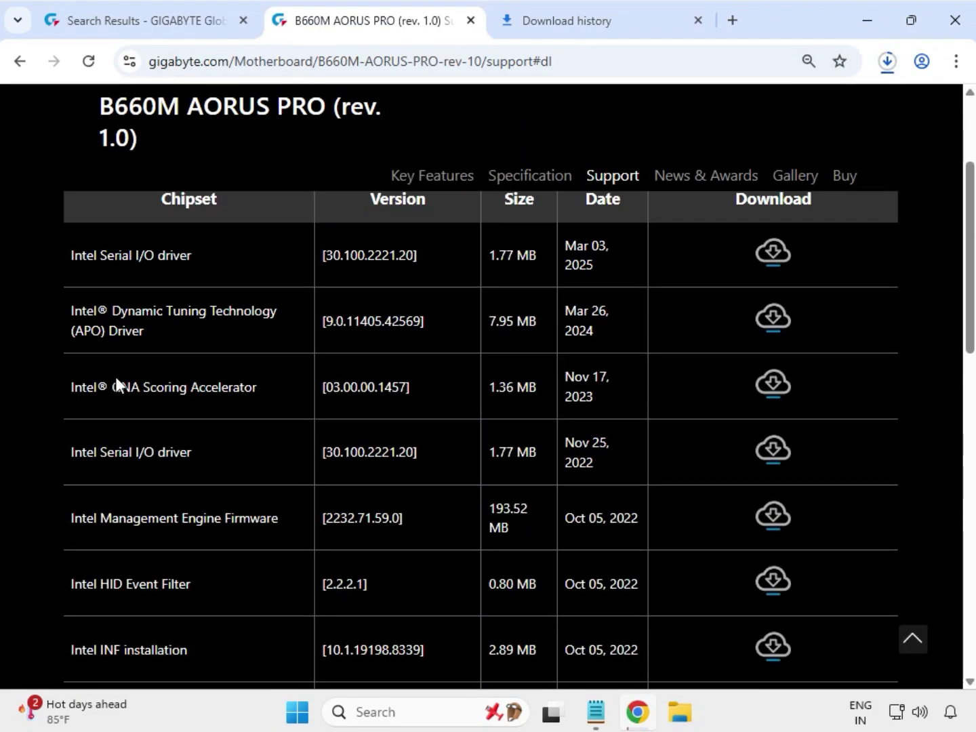
drag(101, 255, 193, 257)
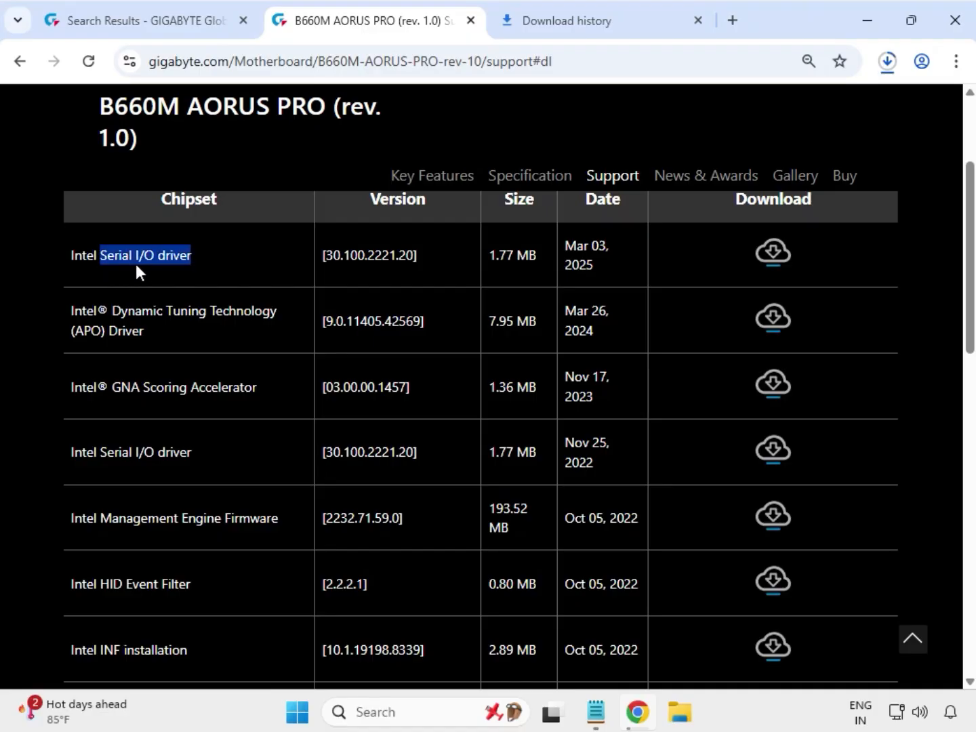
click(777, 250)
drag(70, 651, 216, 648)
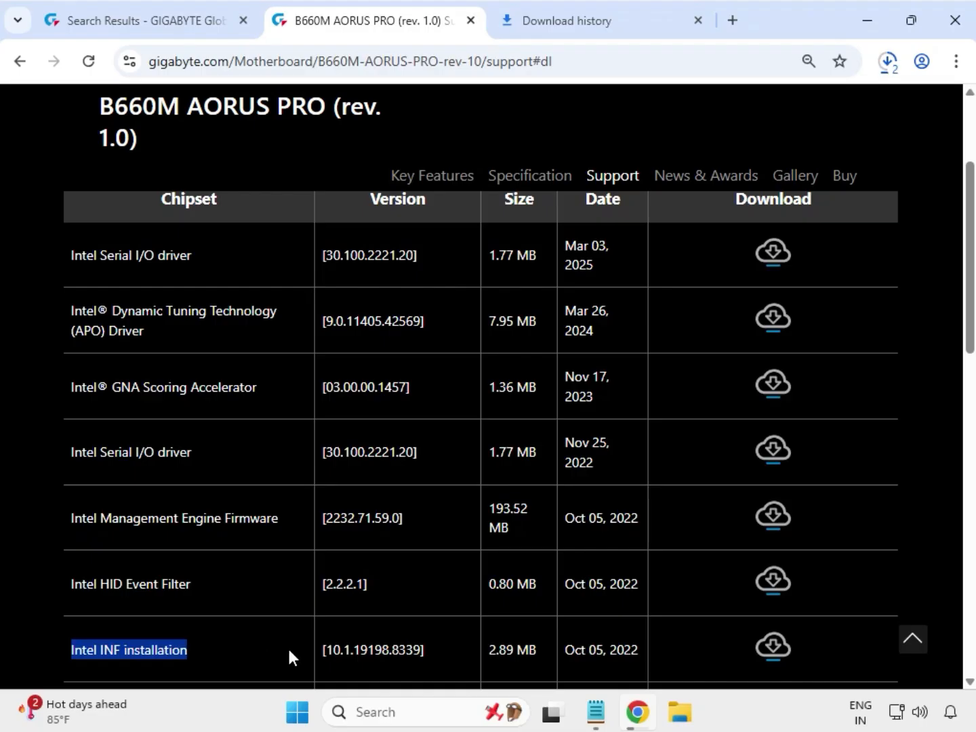
click(769, 647)
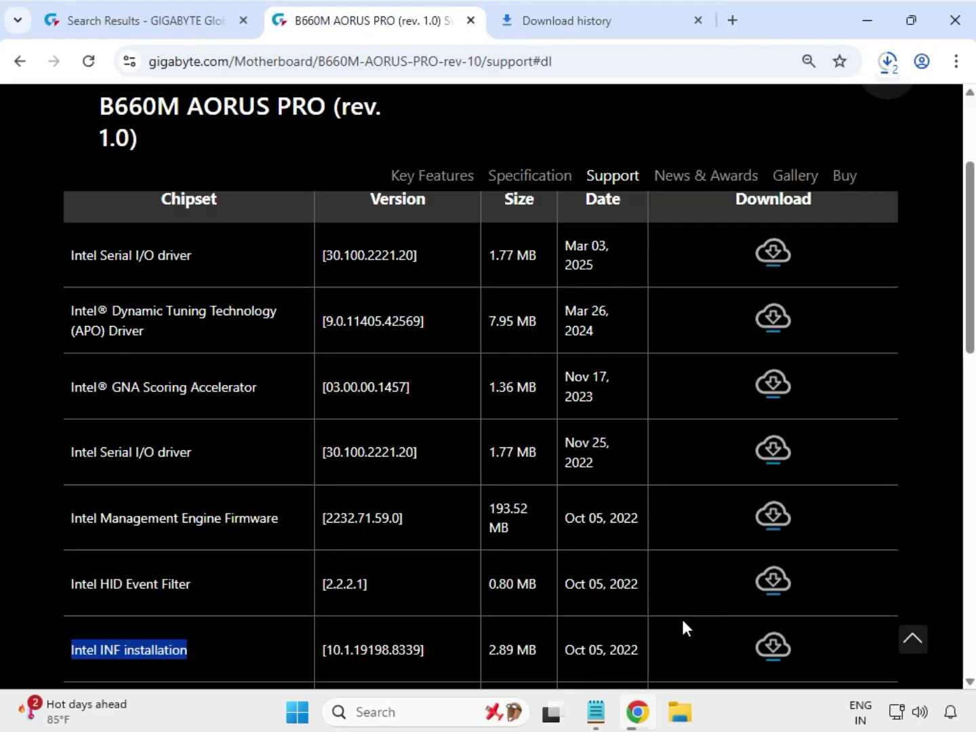
Expand the LAN section and download the Intel i225 & i226 LAN driver version 2.1.5.4
scroll(682, 621, down, 5)
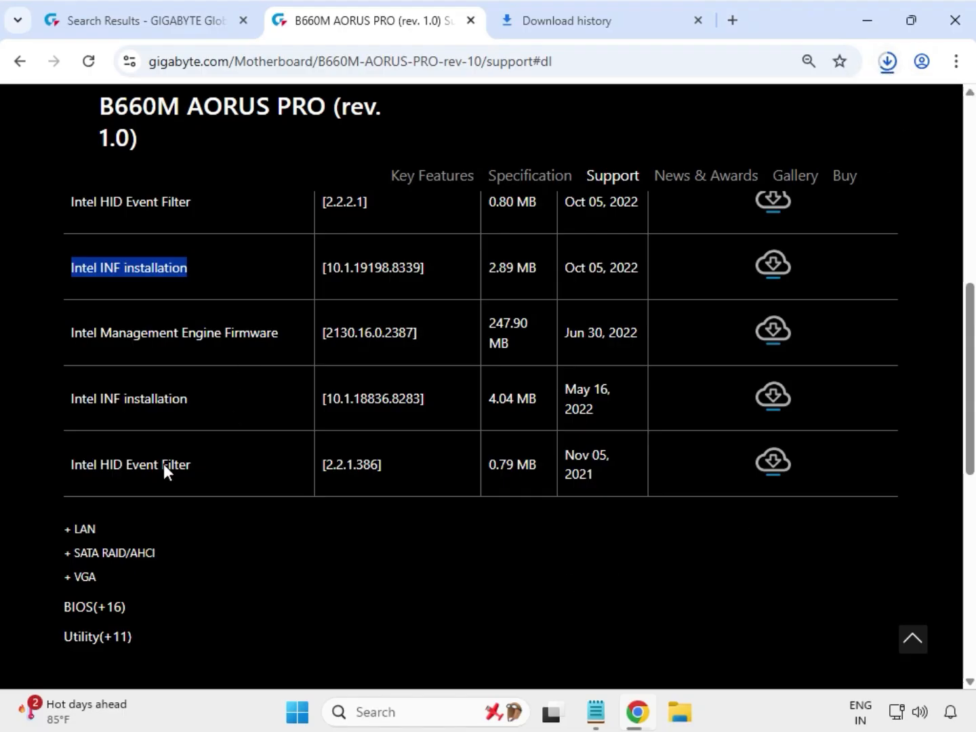
click(101, 530)
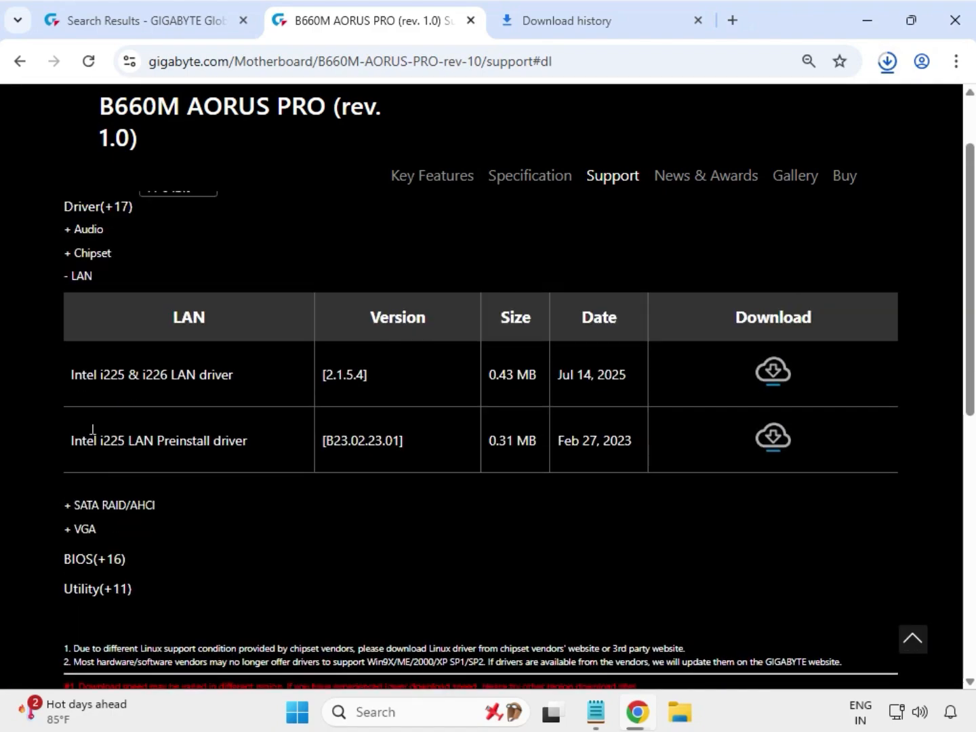
drag(78, 375, 768, 382)
click(768, 381)
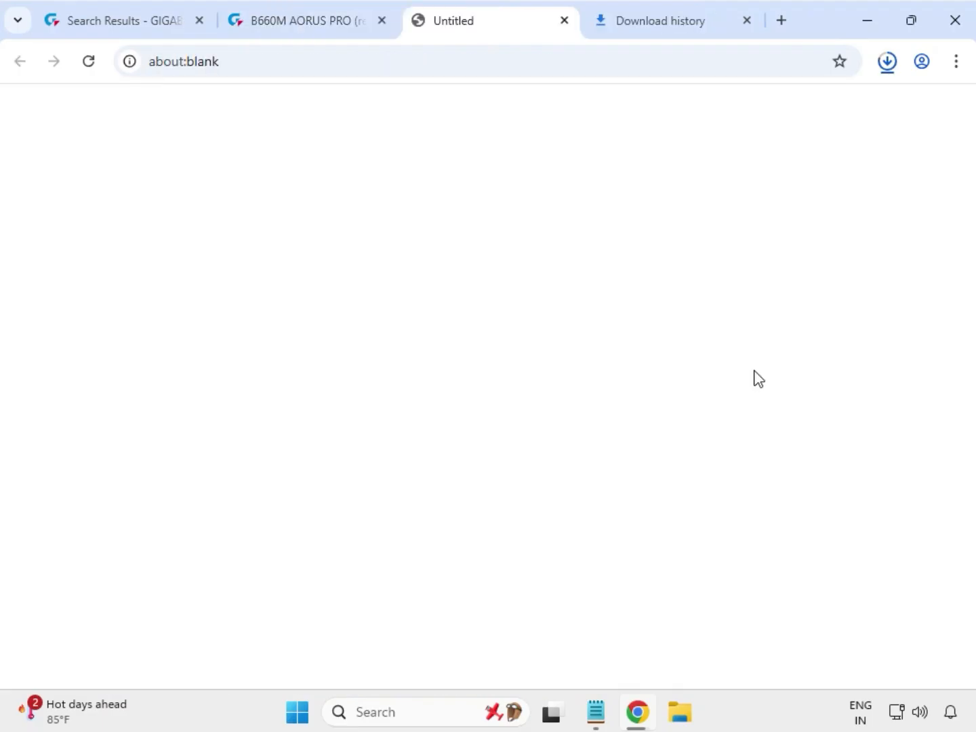
Expand the VGA section and download the Intel Graphic Driver version 32.0.101.5542
double_click(84, 529)
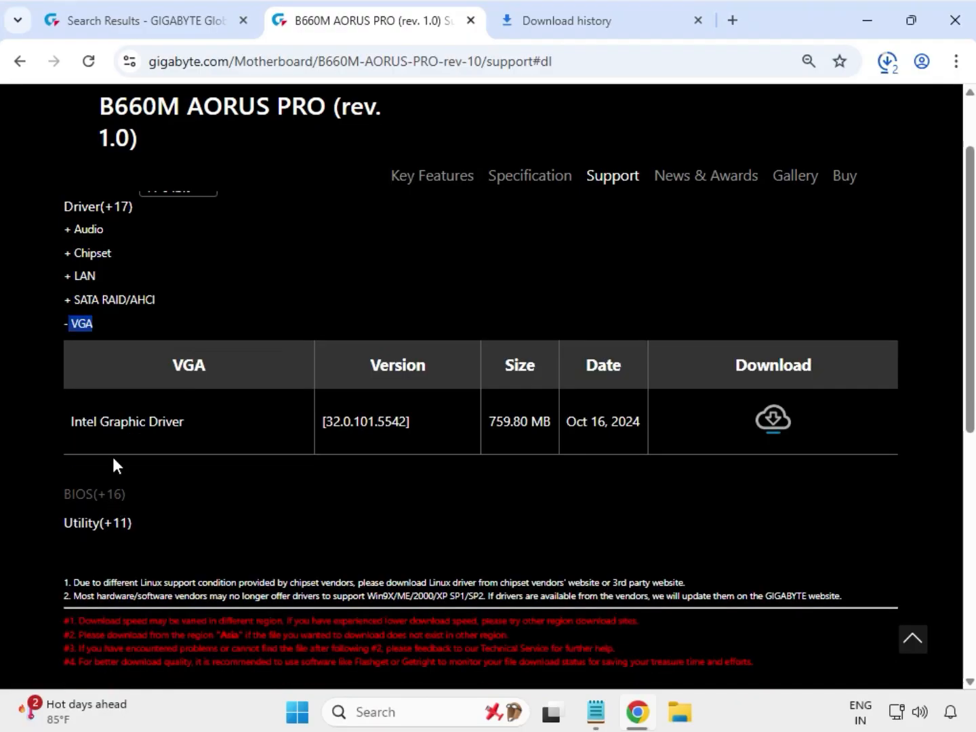
drag(98, 418, 562, 414)
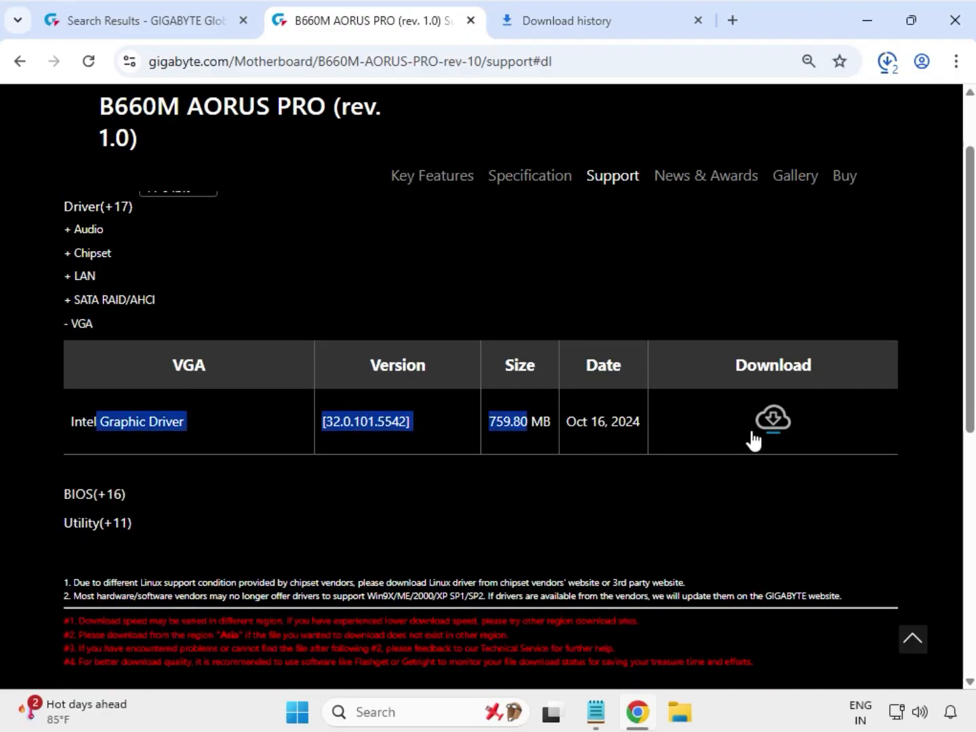
click(772, 424)
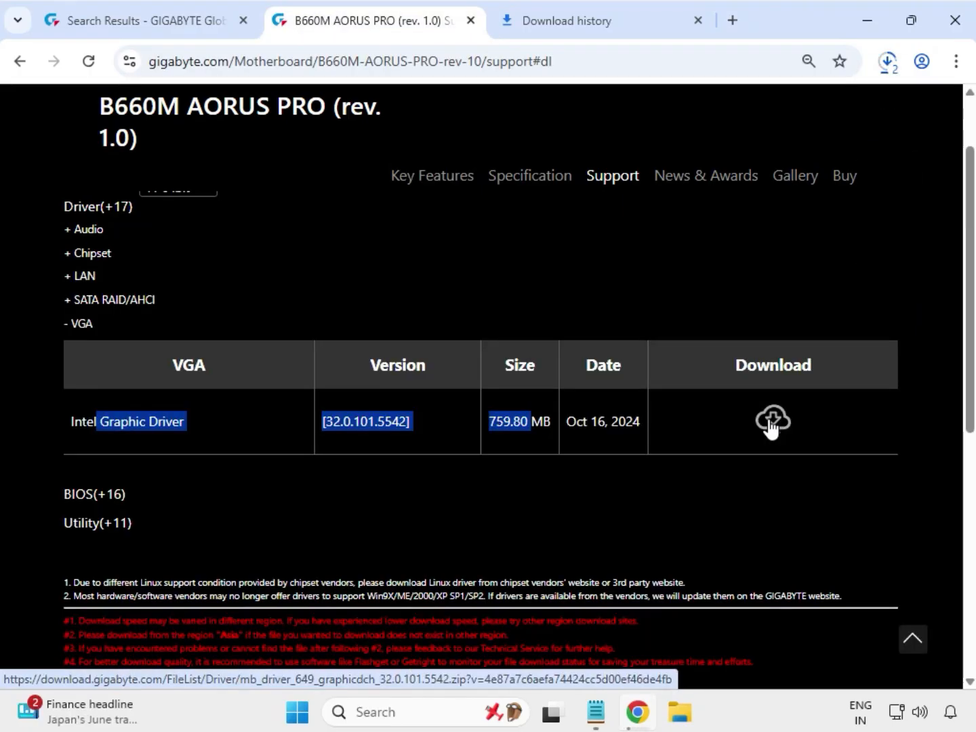
Open the folder holding the downloaded drivers from the recent download history and select all the driver archives
click(887, 64)
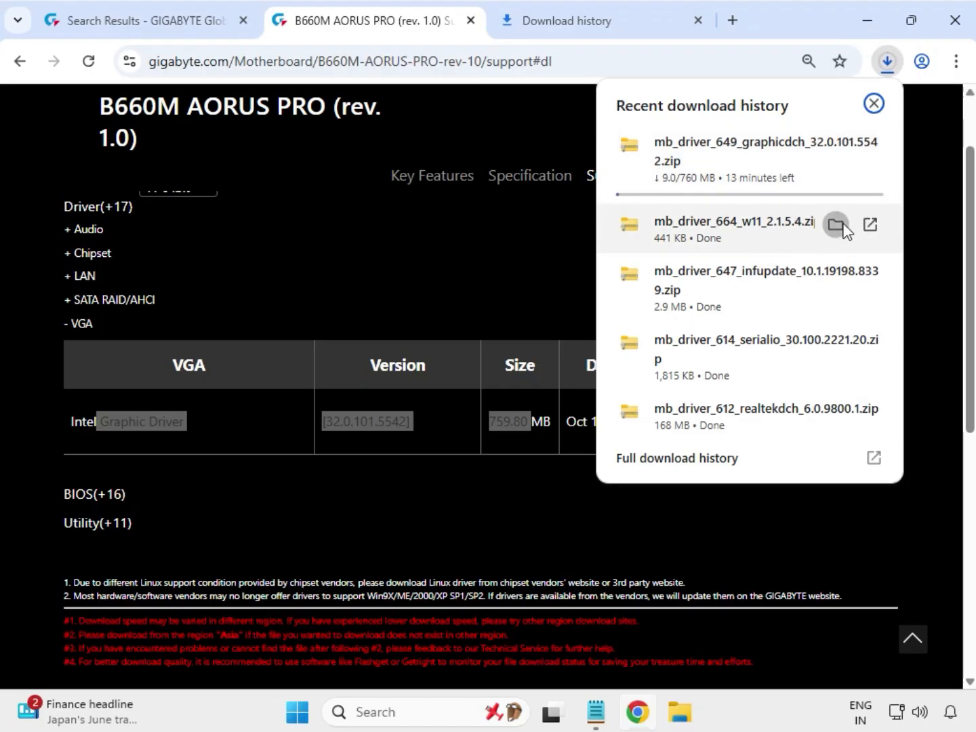
click(838, 226)
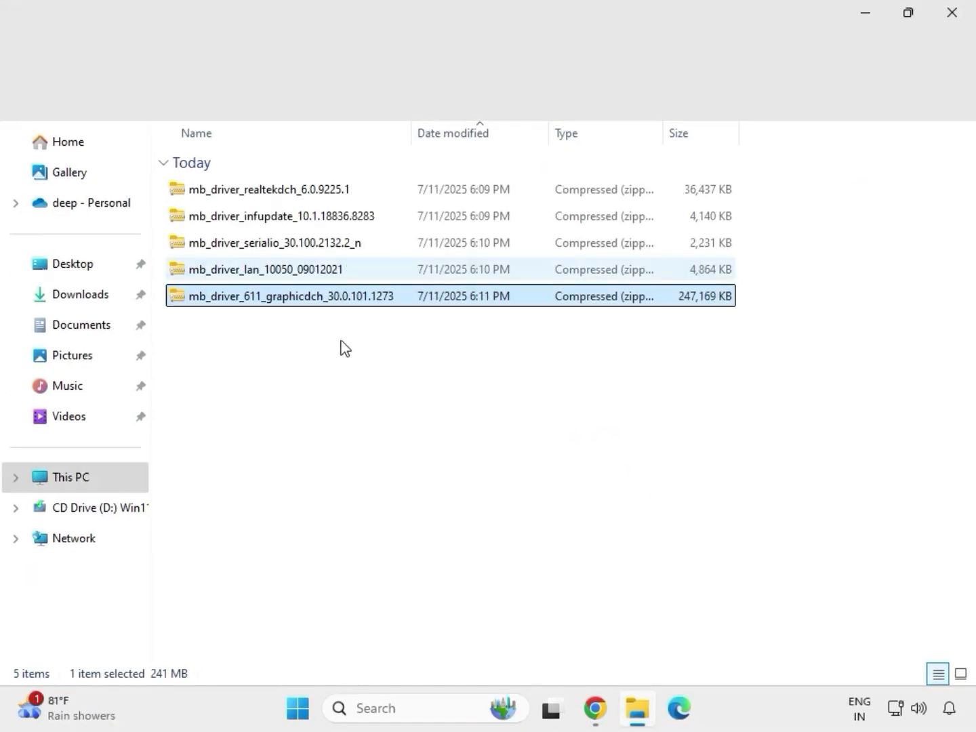
drag(348, 331, 303, 179)
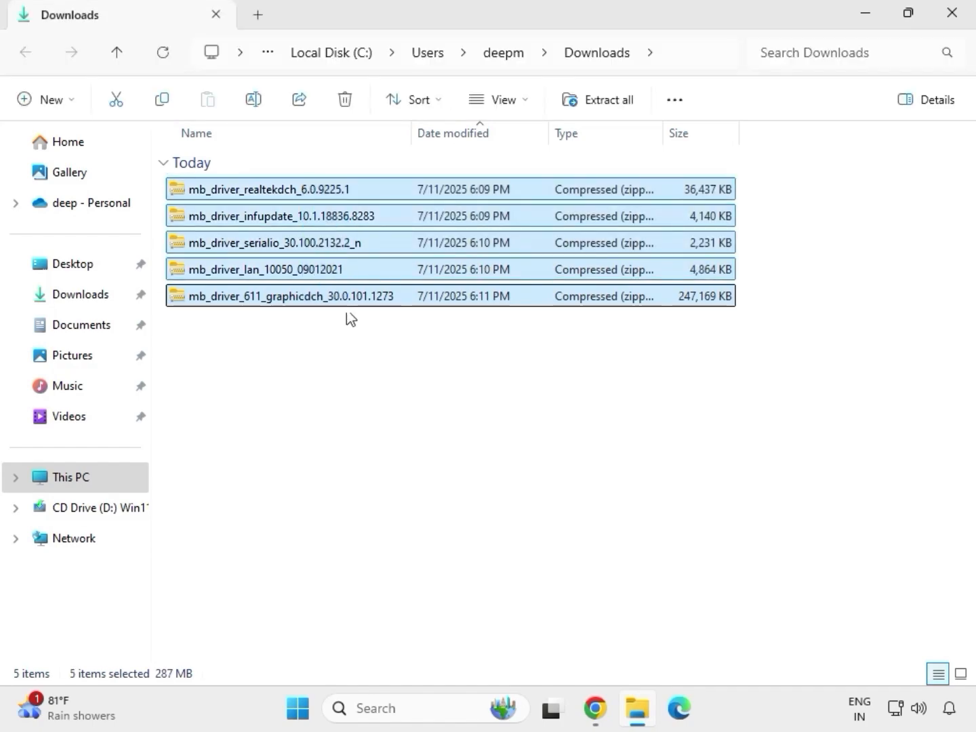
Extract the mb_driver_611_graphicdch_30.0.101.1273 archive to its default folder in Downloads and close the extracted folder's window
click(343, 302)
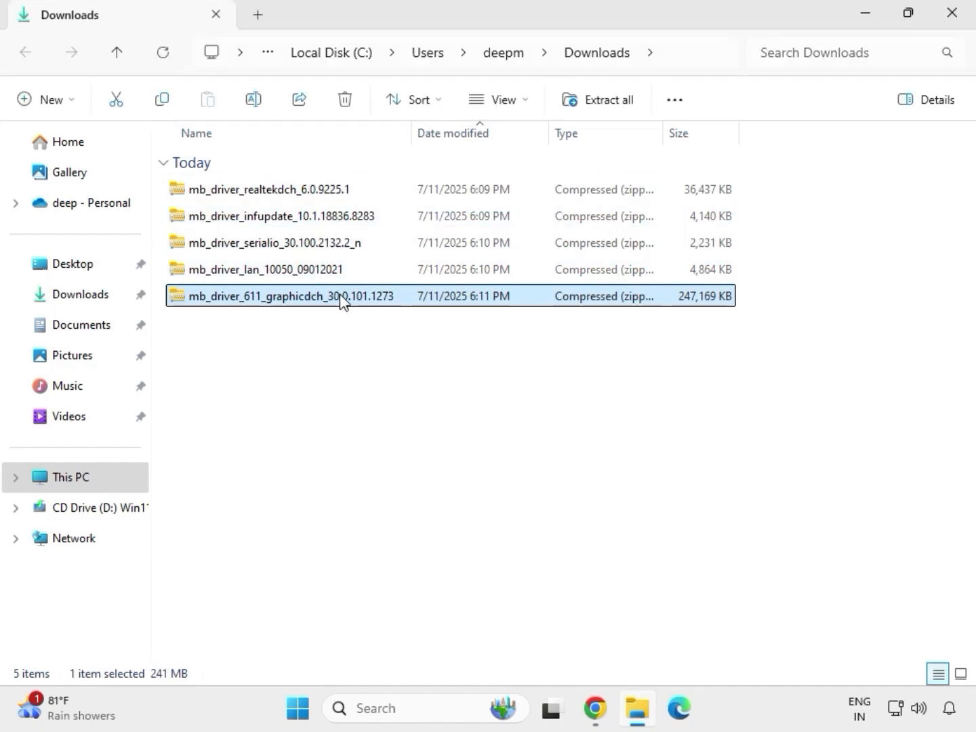
right_click(341, 299)
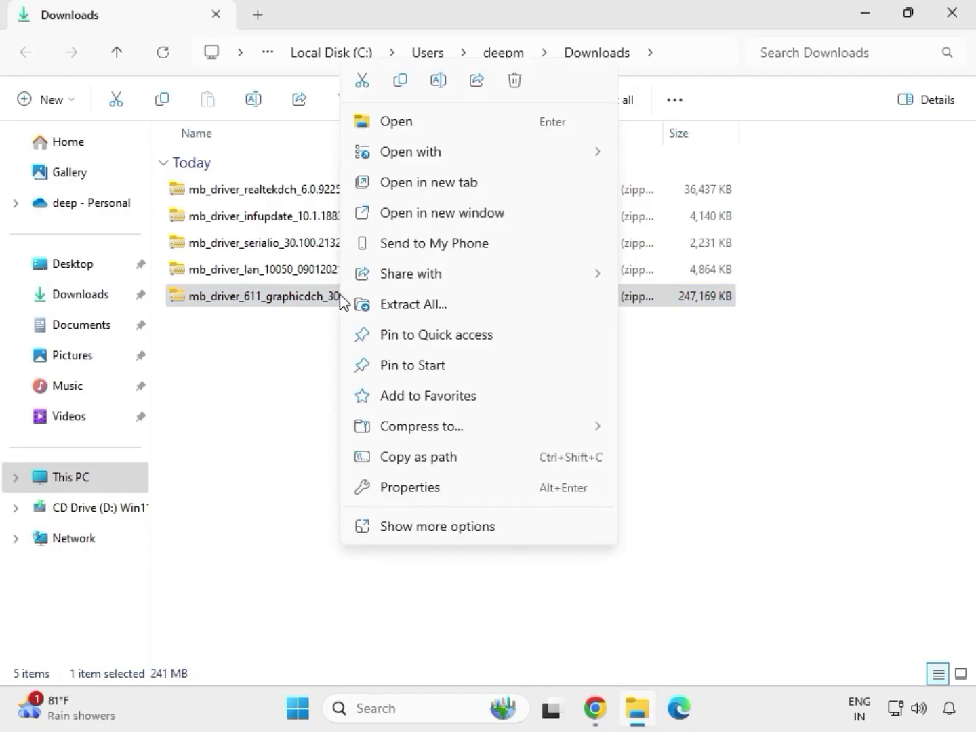
click(440, 532)
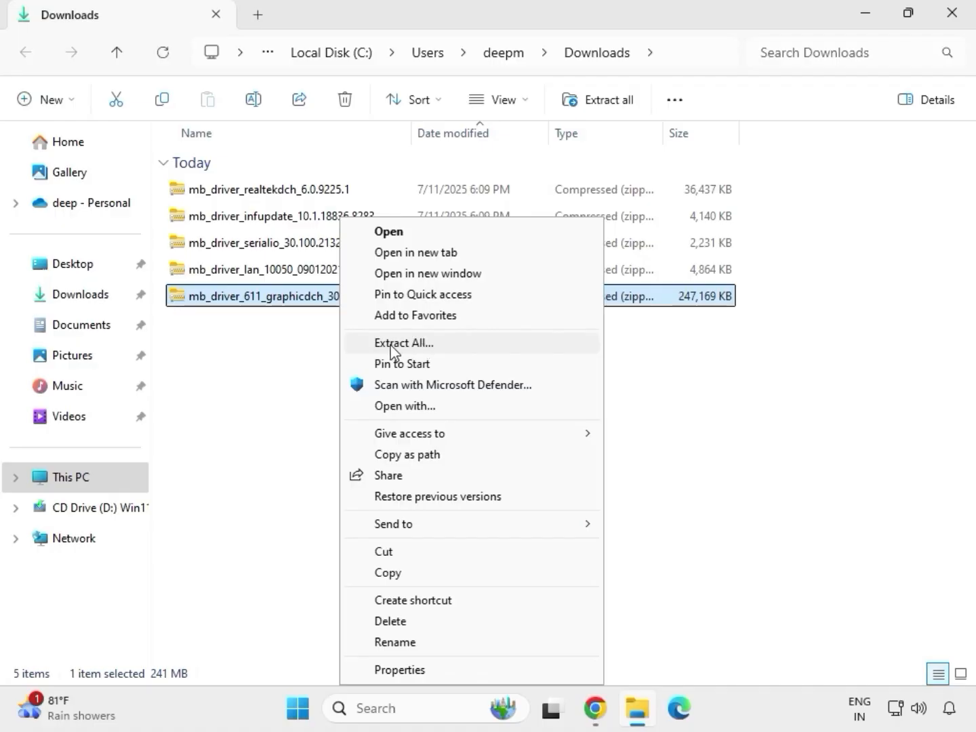
click(411, 345)
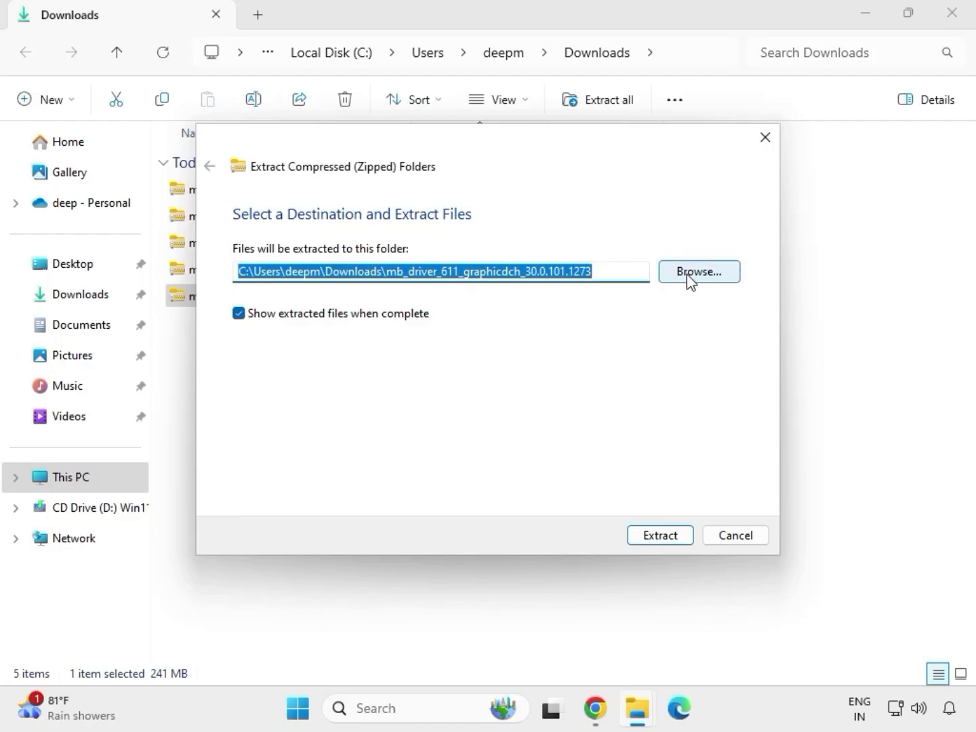
click(666, 539)
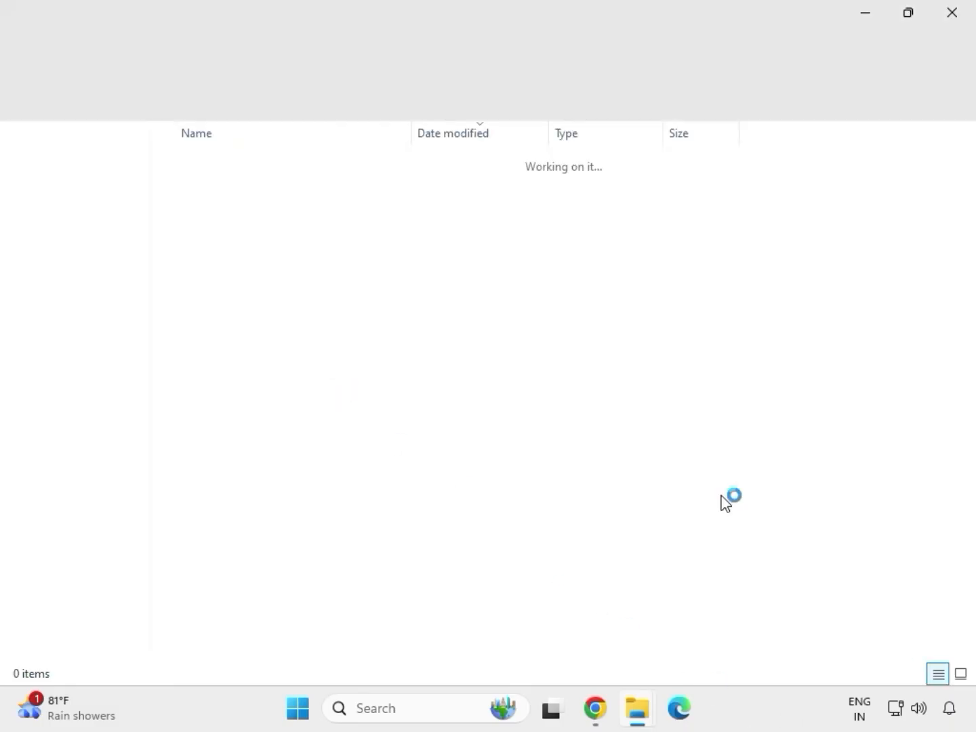
click(952, 14)
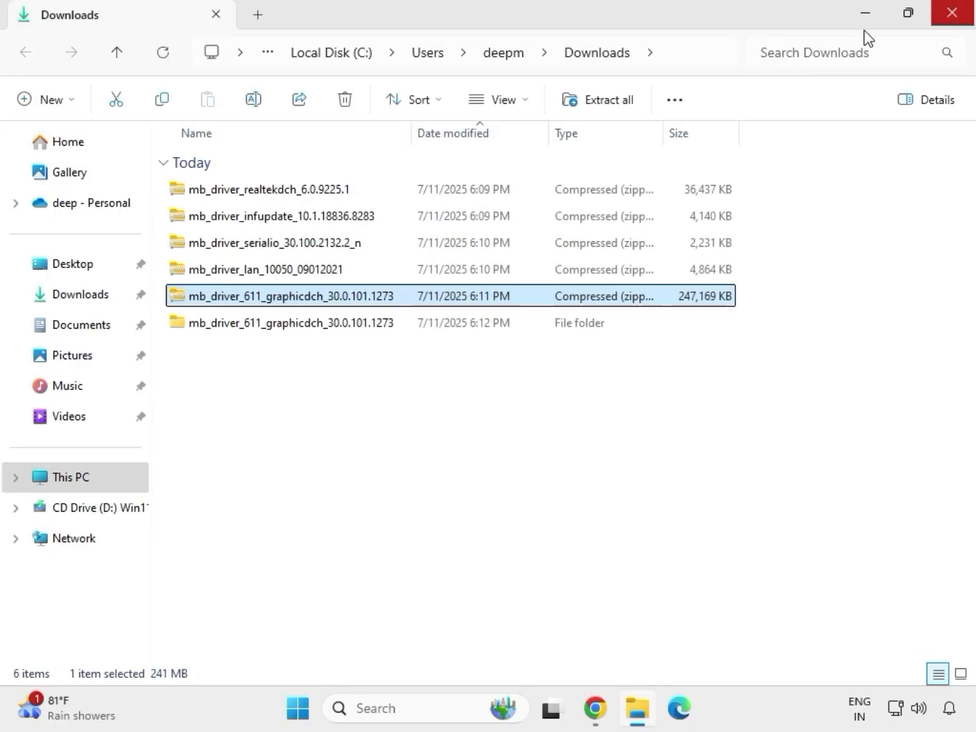
Extract the mb_driver_lan_10050_09012021 archive to its default folder in Downloads and close the extracted folder's window
click(247, 278)
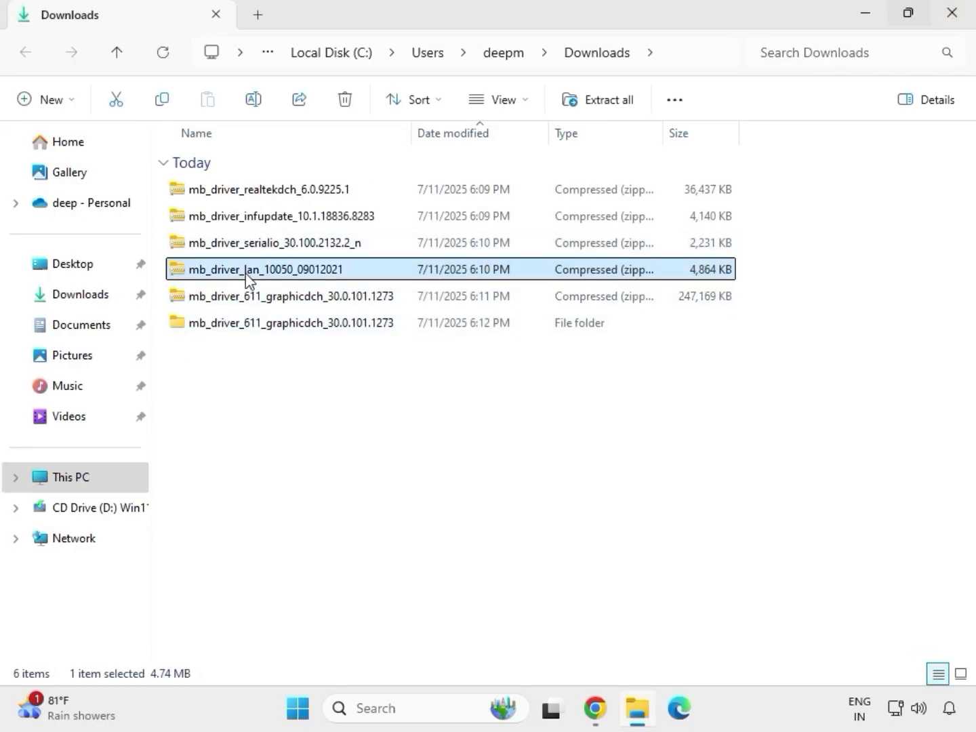
right_click(247, 277)
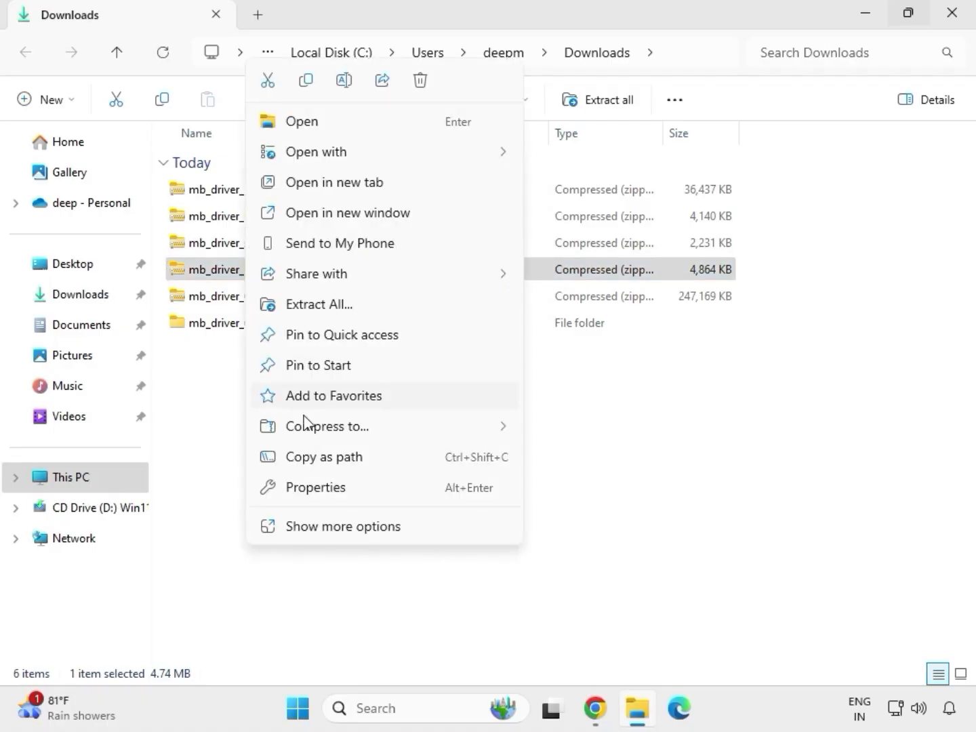
click(335, 520)
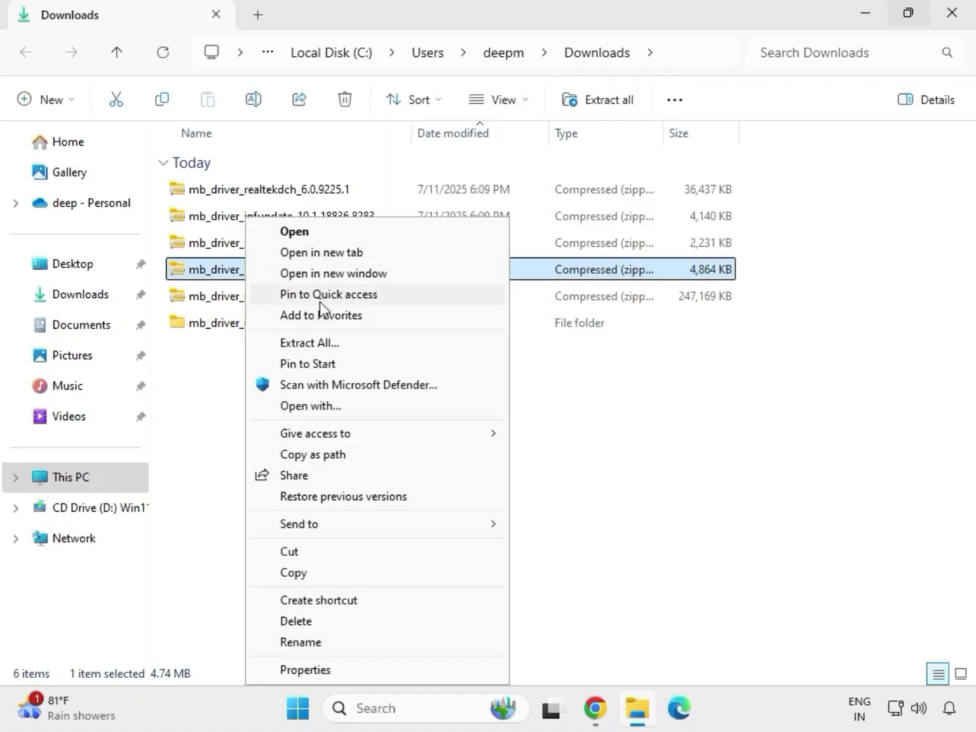
click(323, 346)
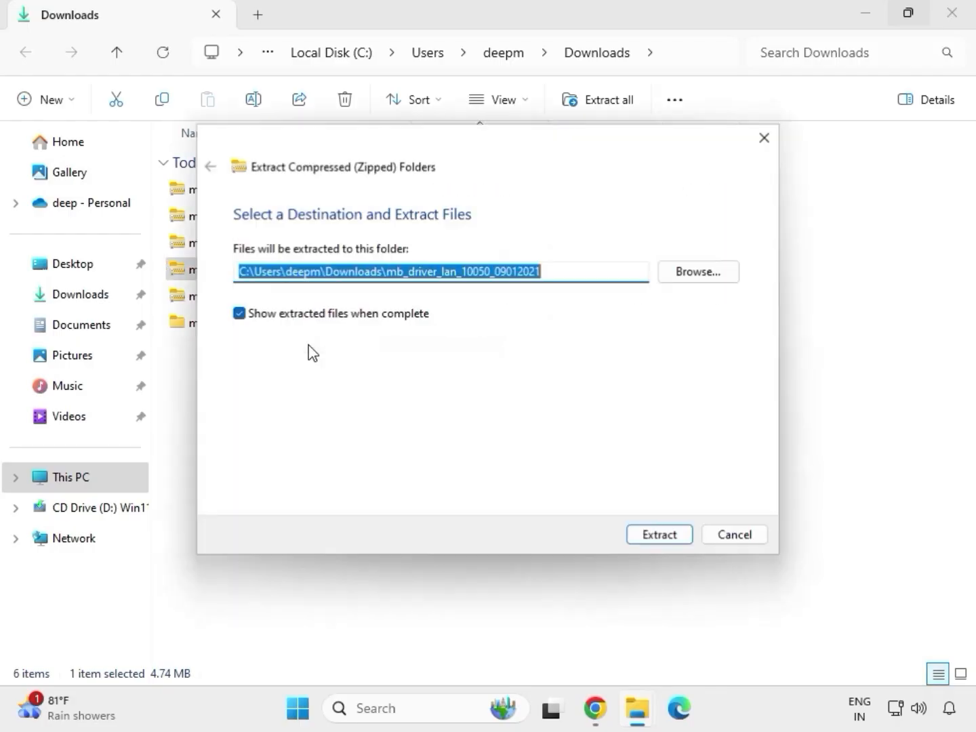
click(655, 540)
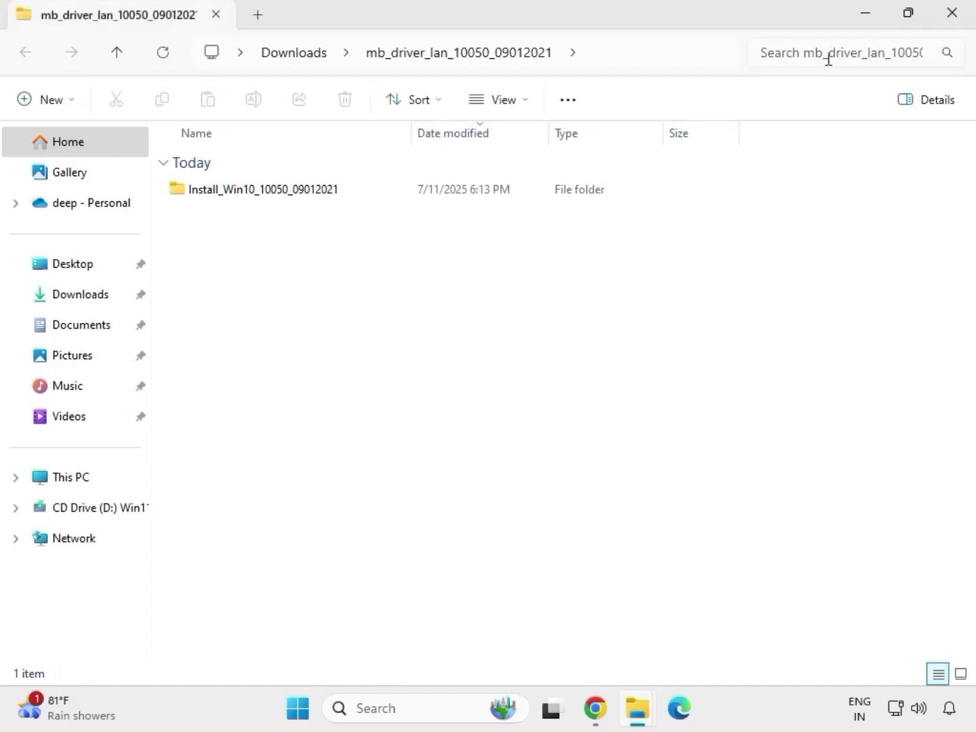
click(952, 13)
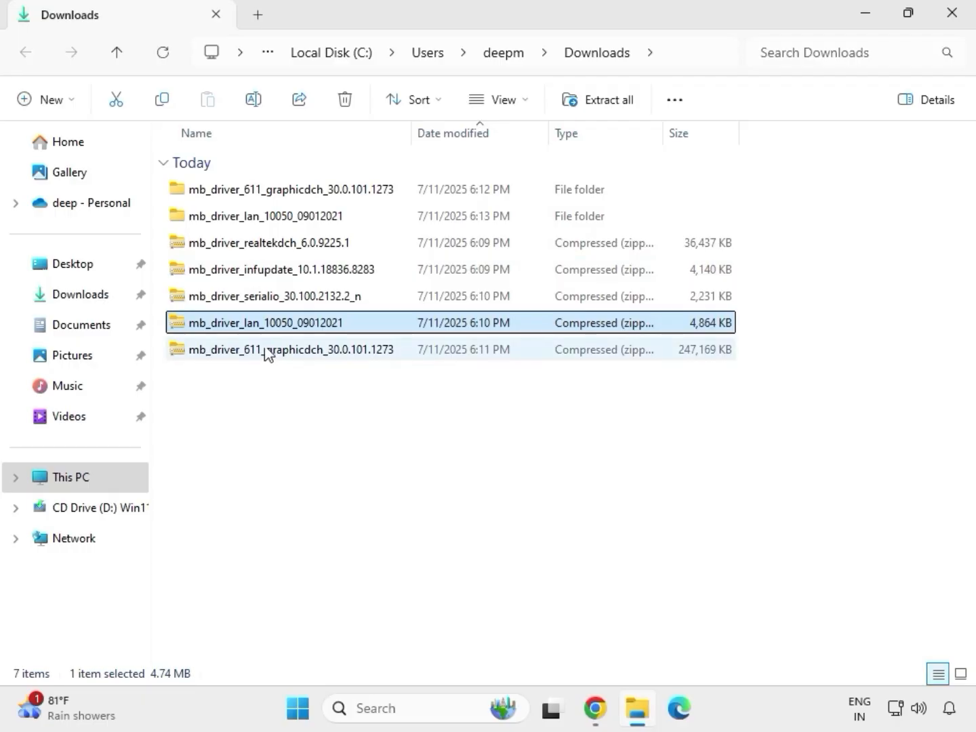
Extract the mb_driver_serialio_30.100.2132.2_n archive to its default folder in Downloads and close the extracted folder's window
click(241, 300)
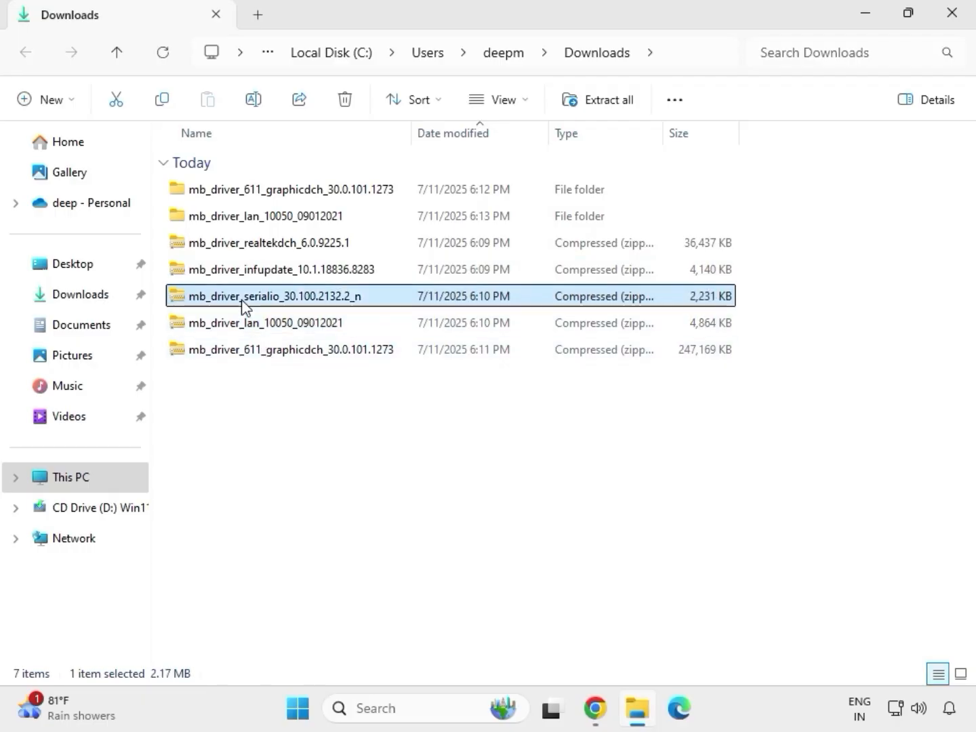
right_click(241, 301)
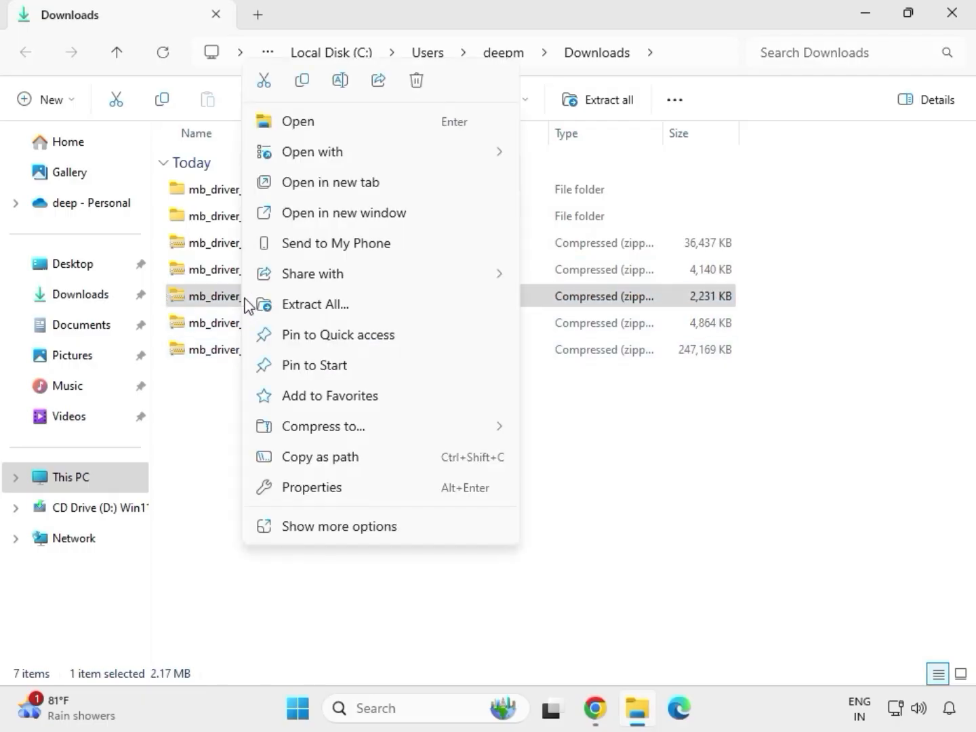
click(299, 306)
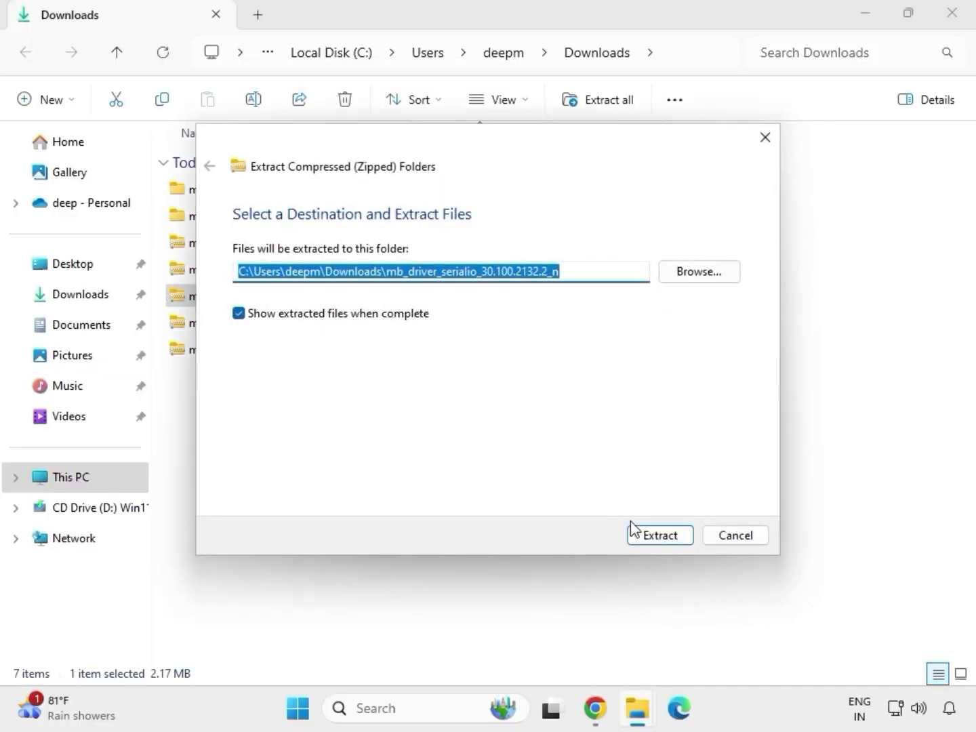
click(653, 538)
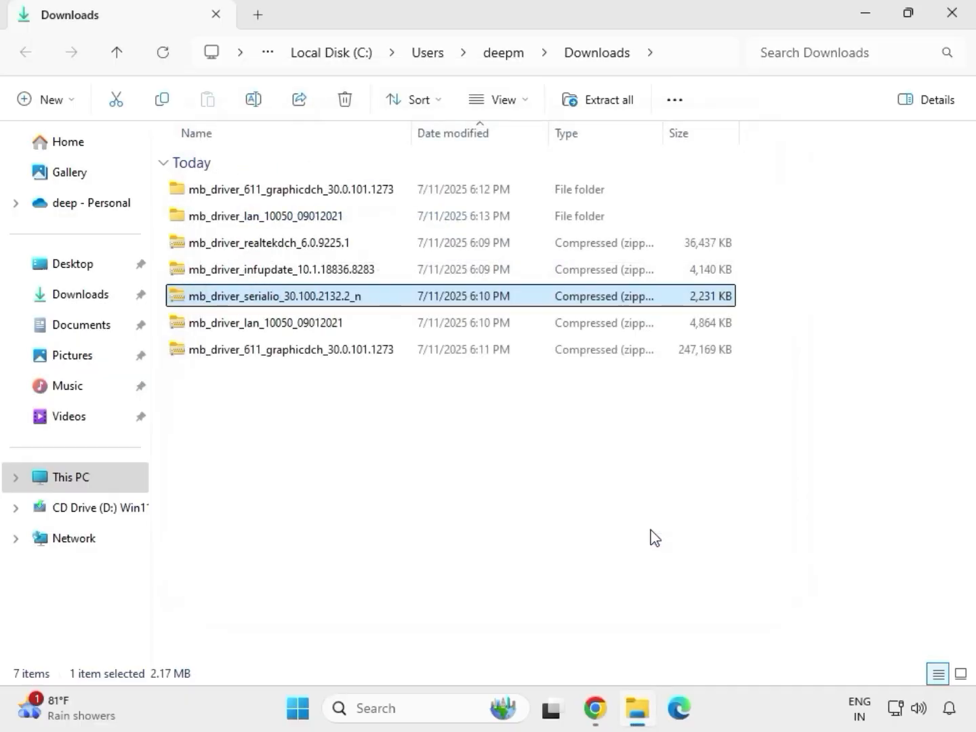
click(951, 17)
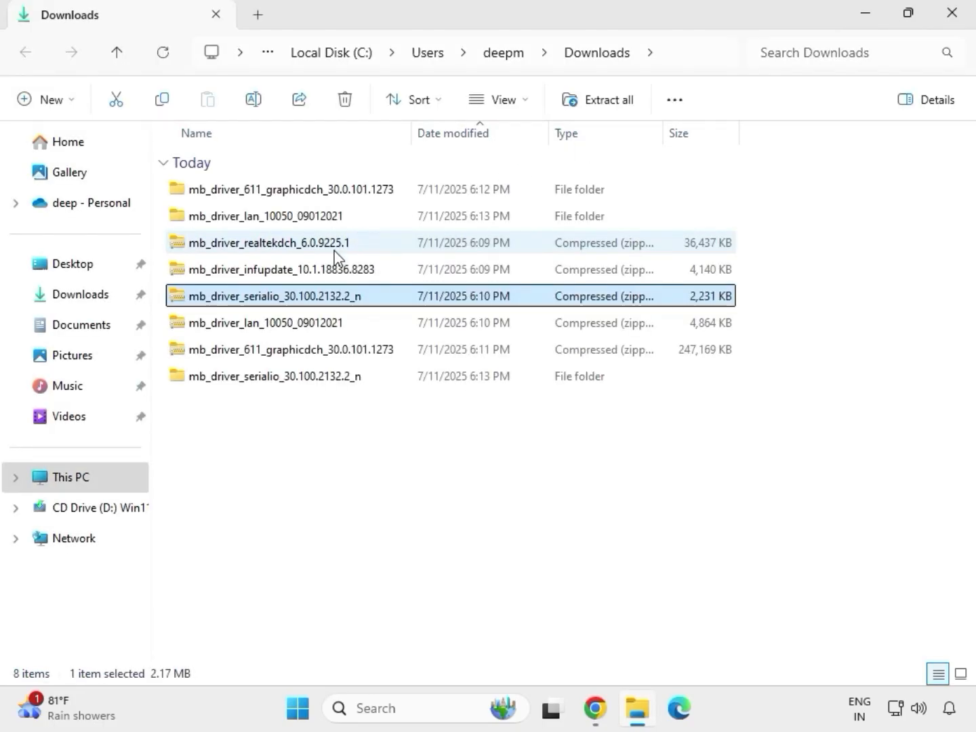
Extract the mb_driver_infupdate_10.1.18836.8283 archive to its default folder in Downloads and close the extracted folder's window
click(252, 272)
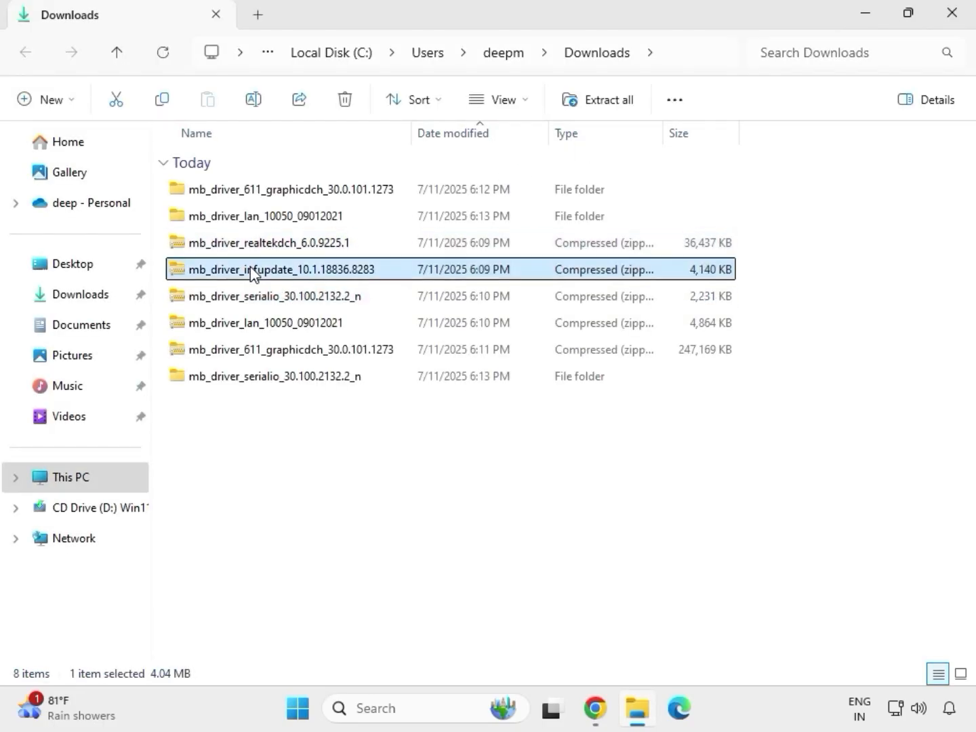
right_click(253, 271)
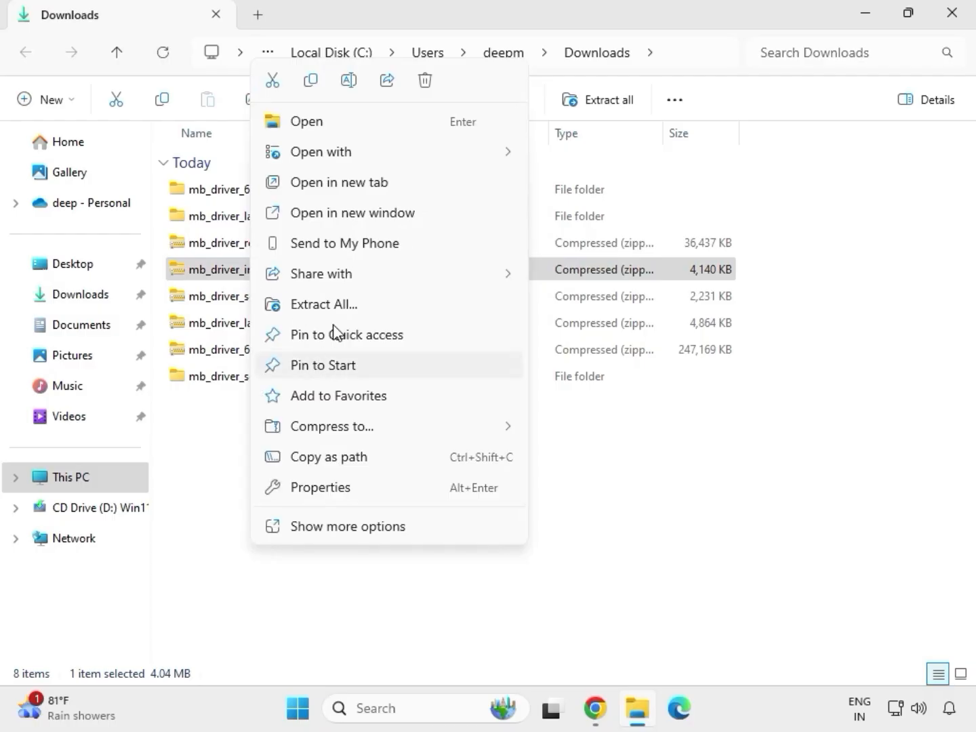
click(343, 305)
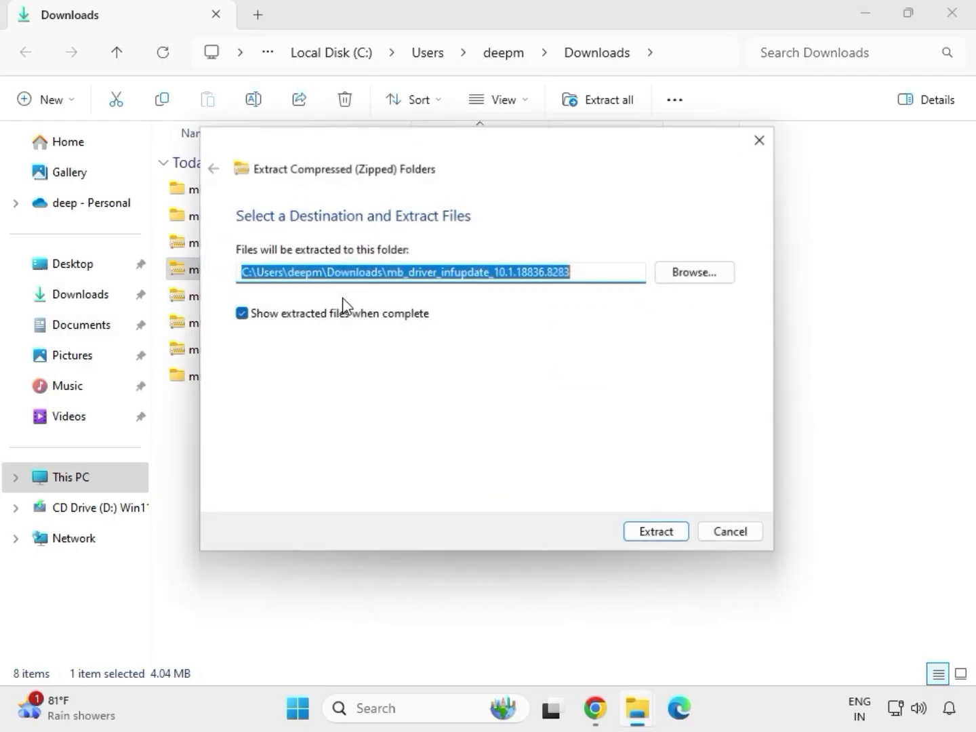
click(652, 537)
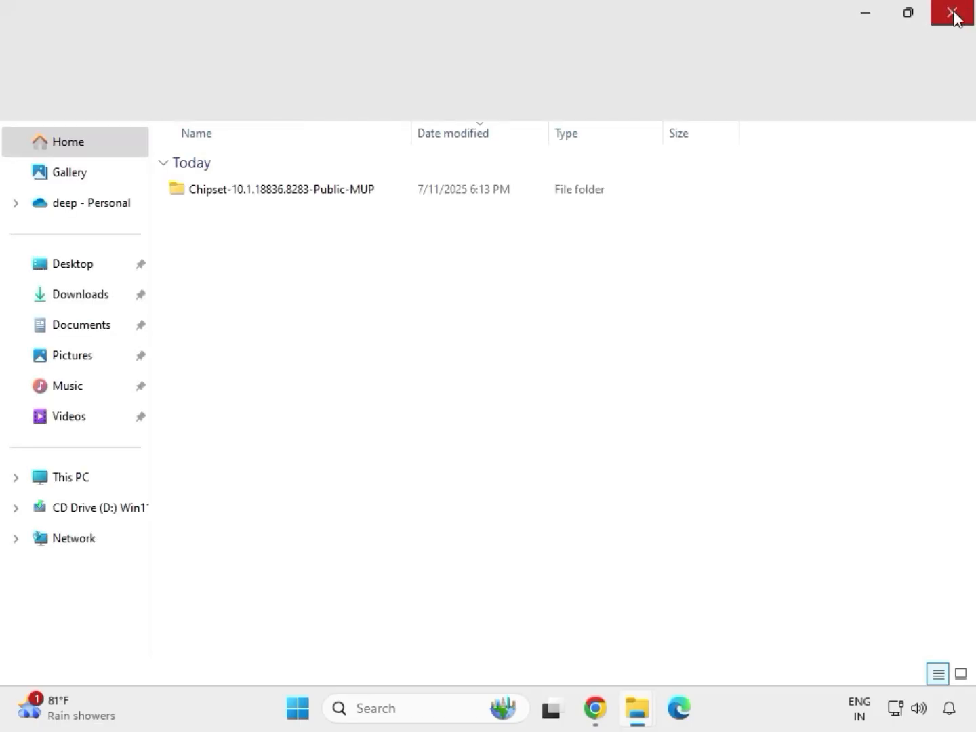
click(955, 15)
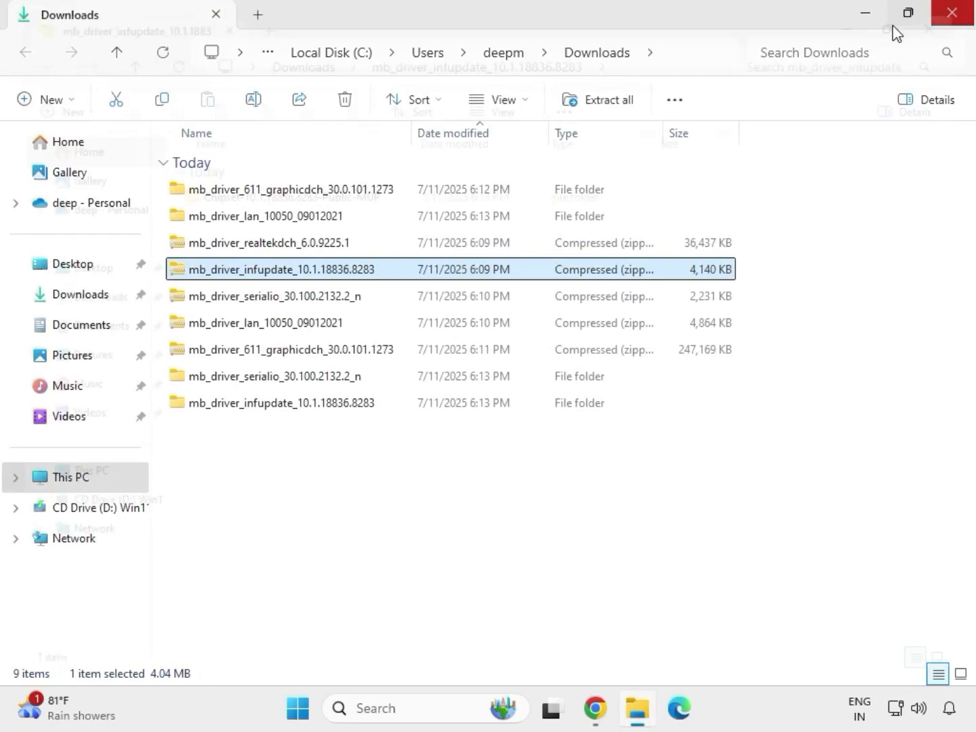
Extract the mb_driver_realtekdch_6.0.9225.1 archive to its default folder in Downloads and close the extracted folder's window
click(262, 248)
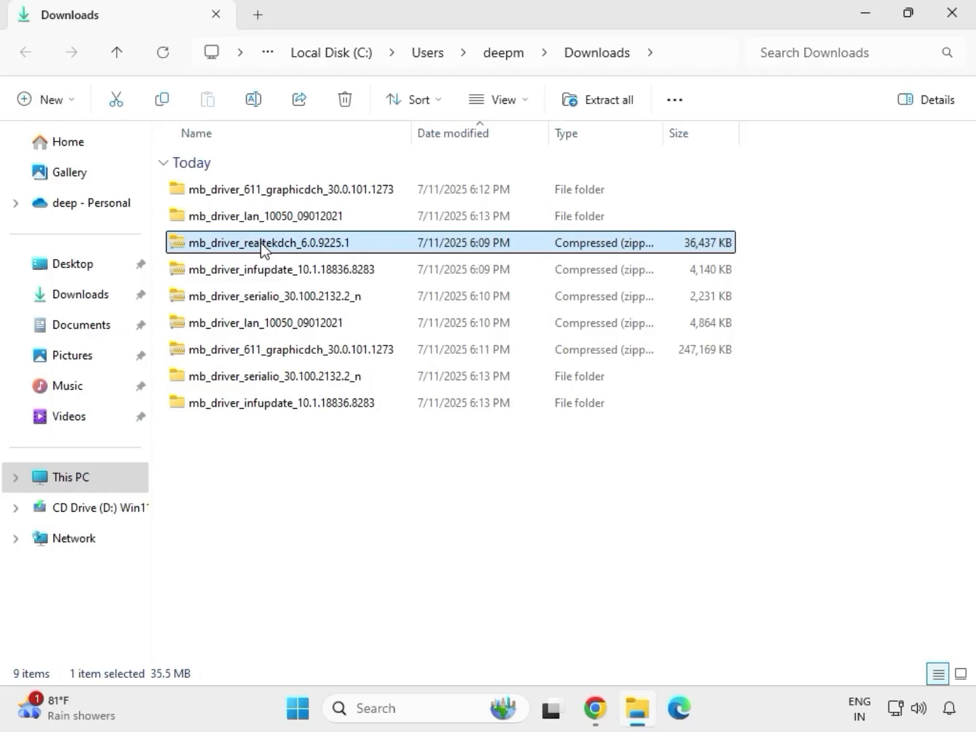
right_click(262, 246)
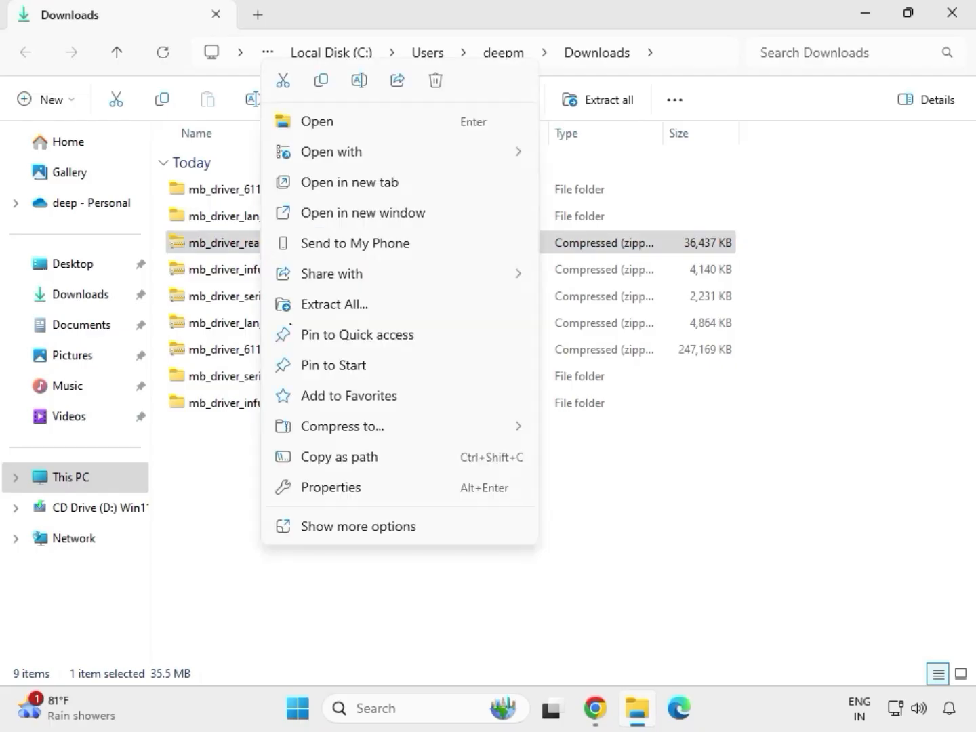
click(319, 303)
click(639, 537)
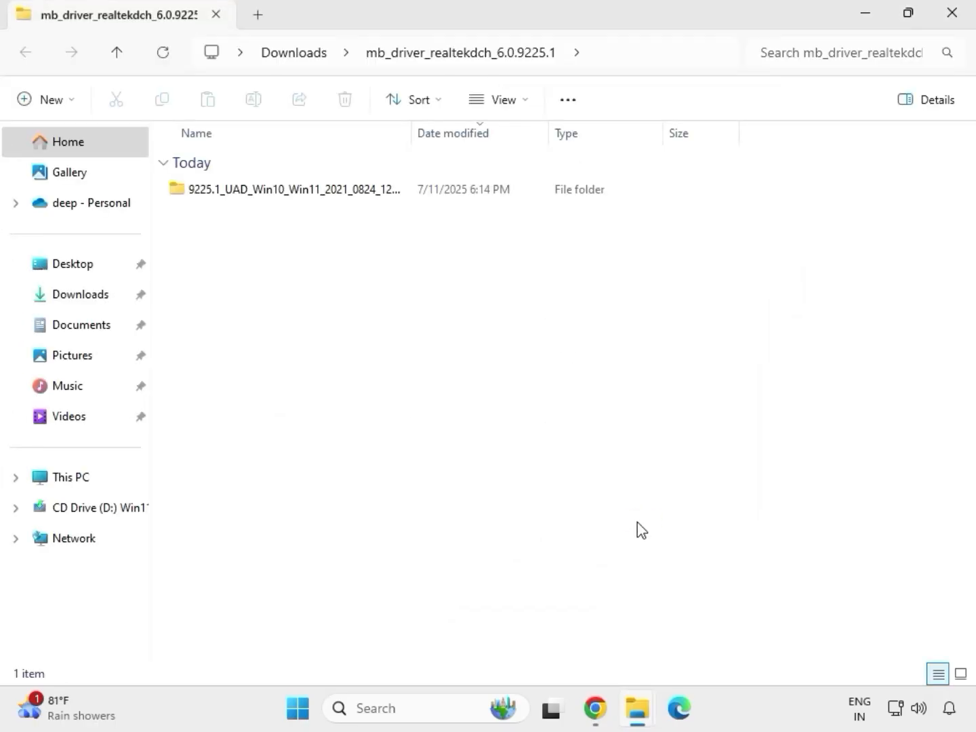
click(953, 20)
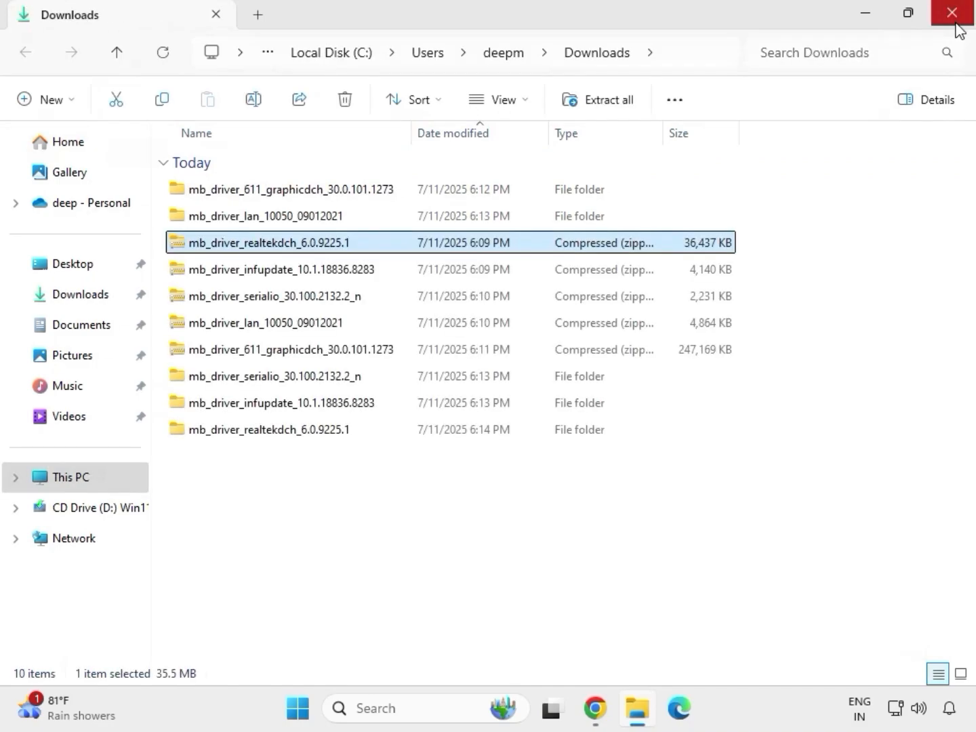
Refresh the Downloads folder listing and select the extracted driver folders
click(462, 542)
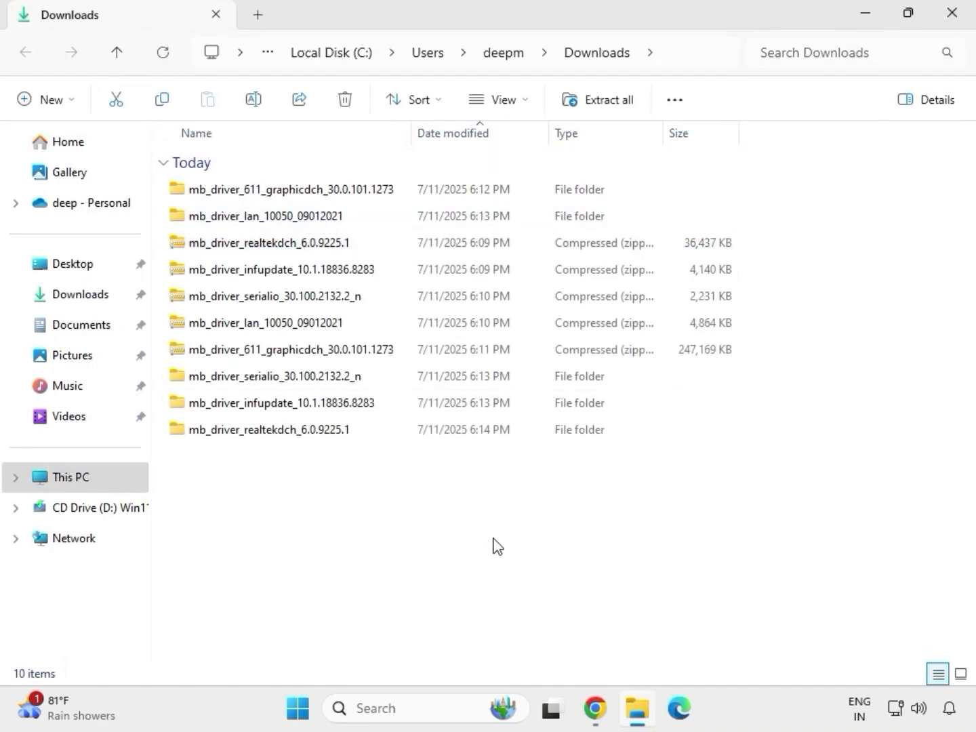
right_click(410, 500)
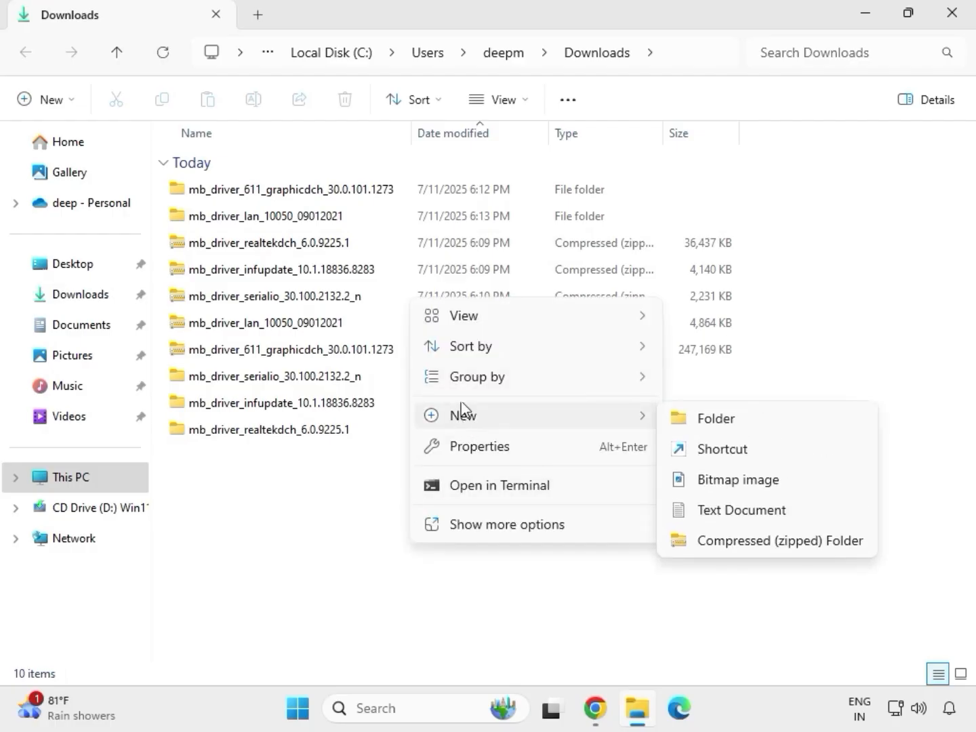
click(390, 485)
right_click(390, 485)
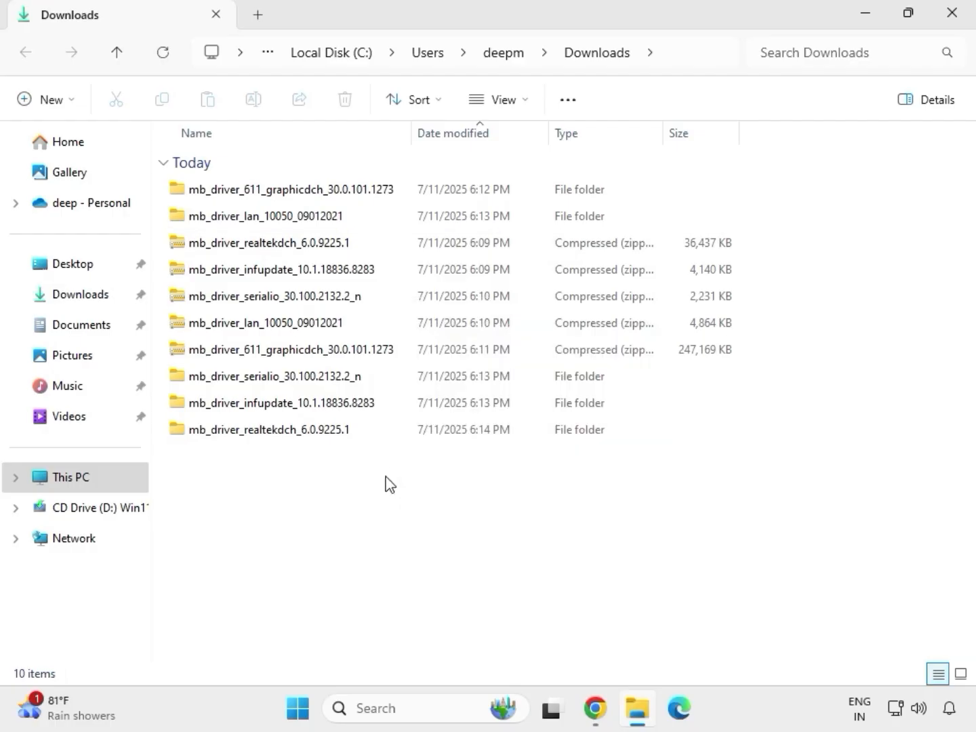
click(442, 497)
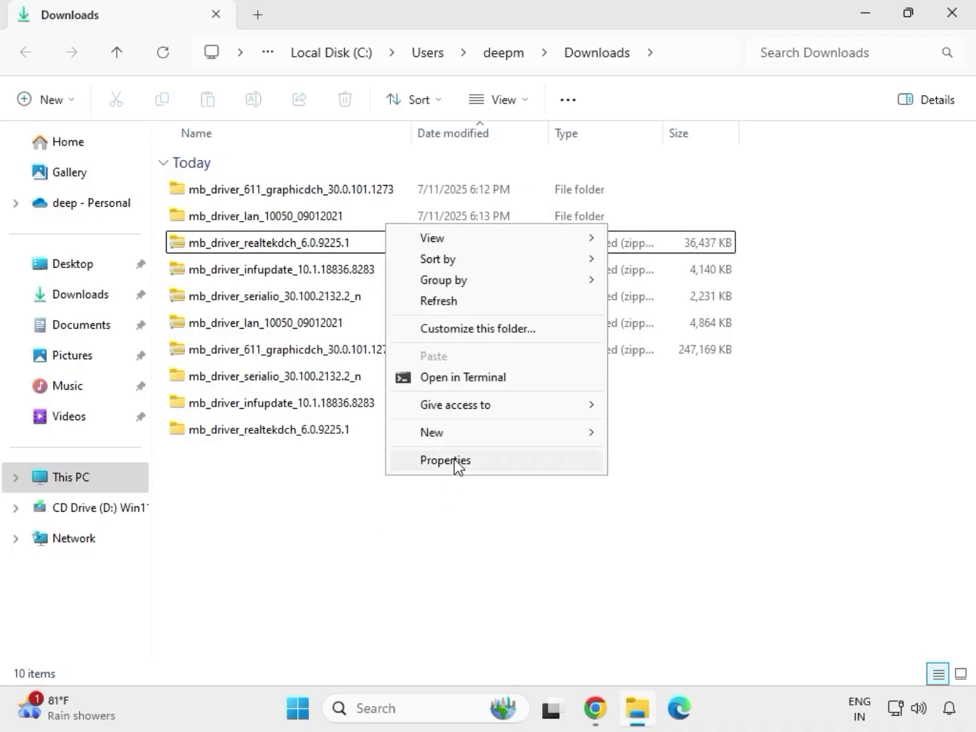
click(449, 303)
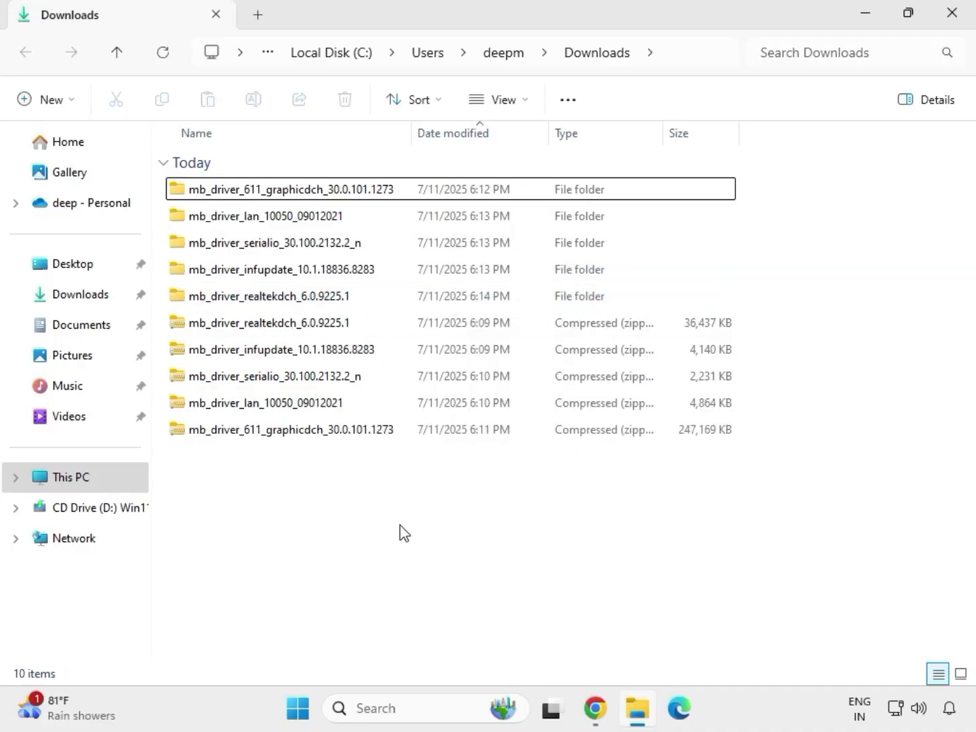
drag(749, 302, 486, 196)
ctrl+click(484, 197)
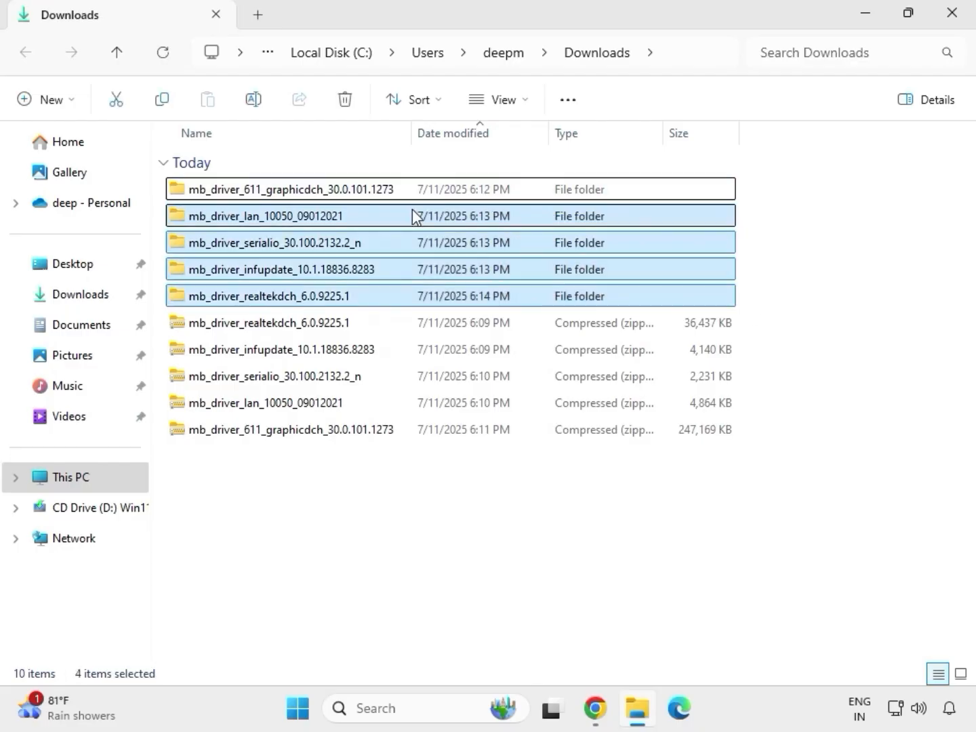
Run the graphics driver installer from the mb_driver_611_graphicdch_30.0.101.1273 folder as administrator, allow its changes, and close the folder window
click(285, 192)
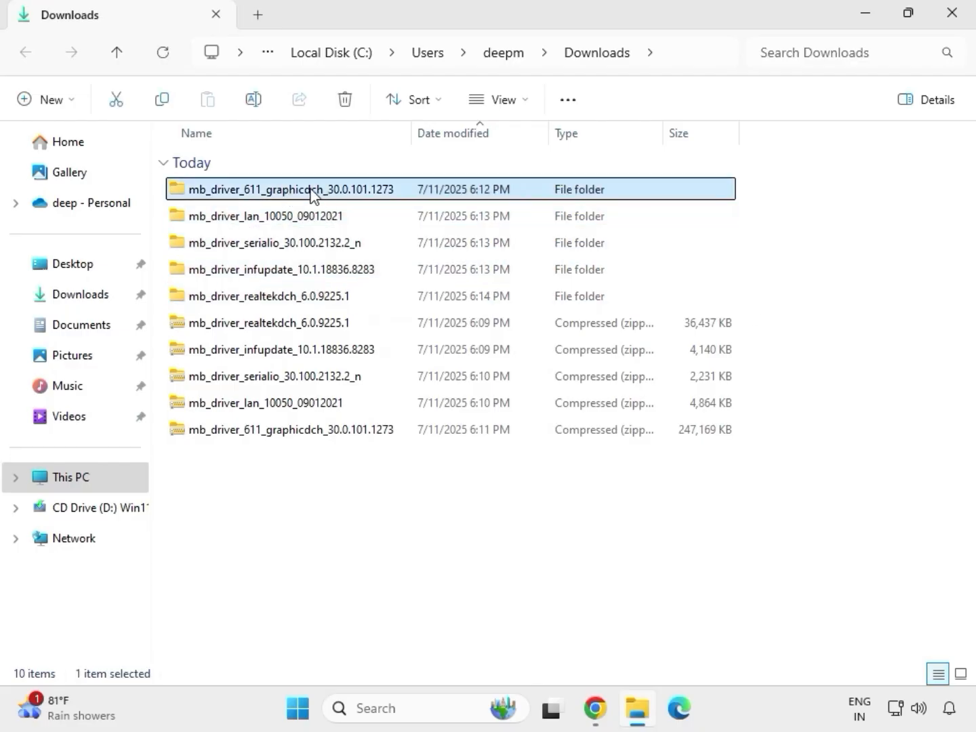
double_click(310, 194)
click(271, 193)
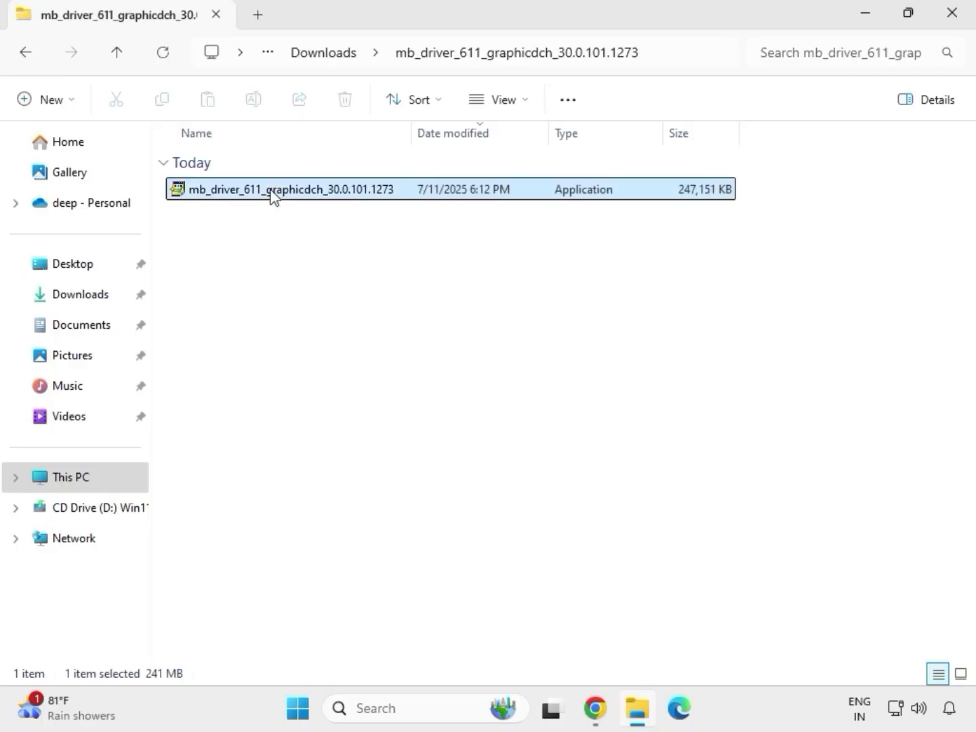
right_click(292, 221)
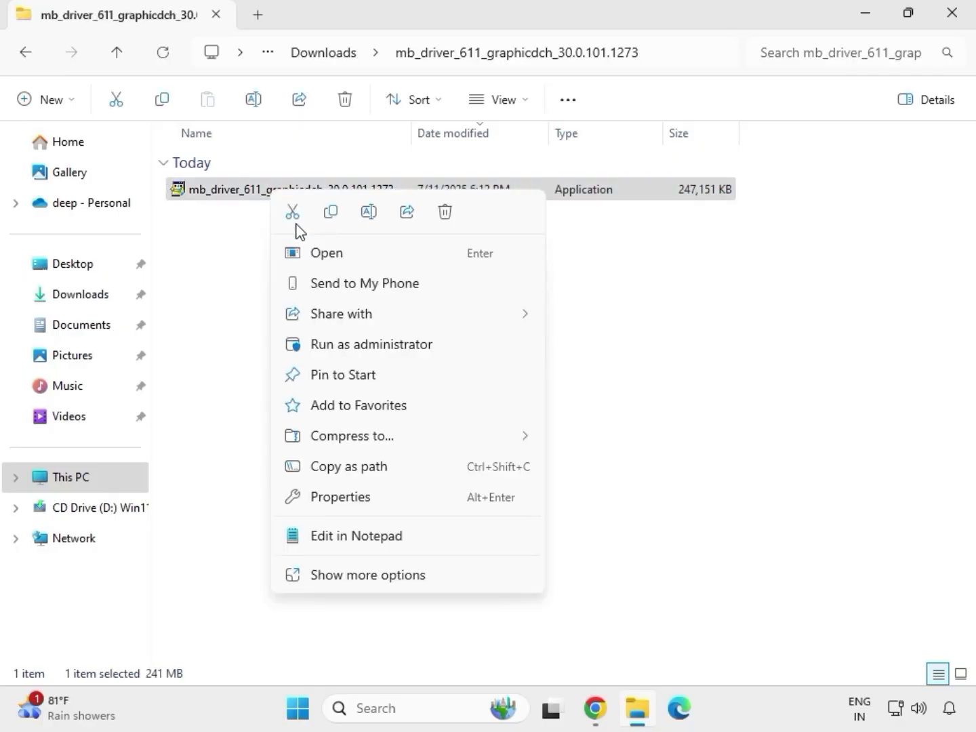
click(355, 343)
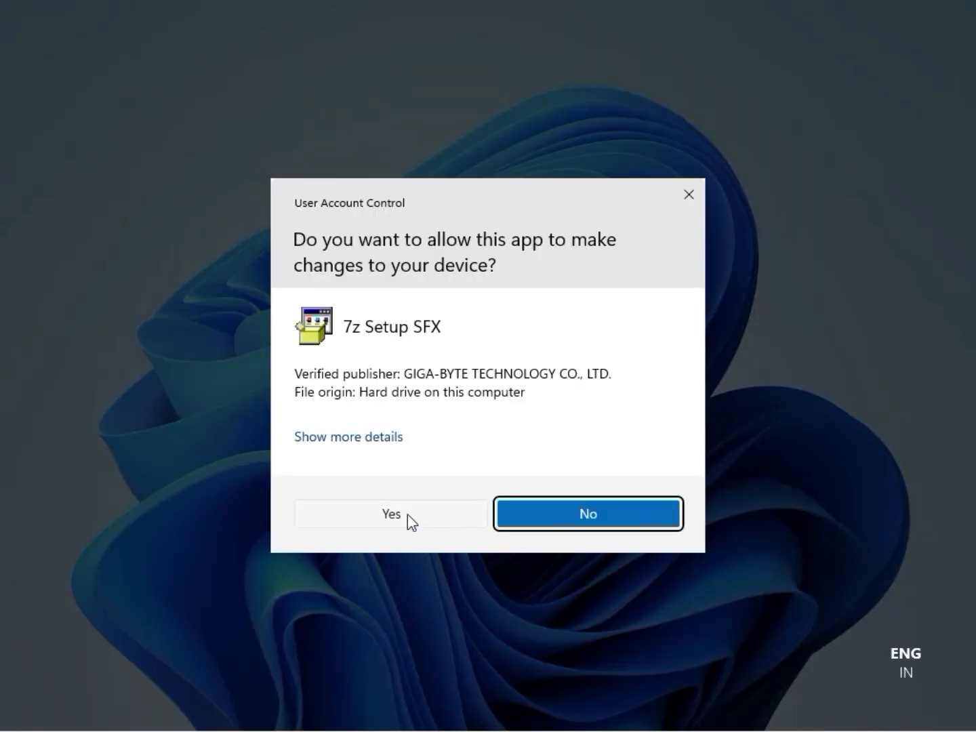
click(407, 514)
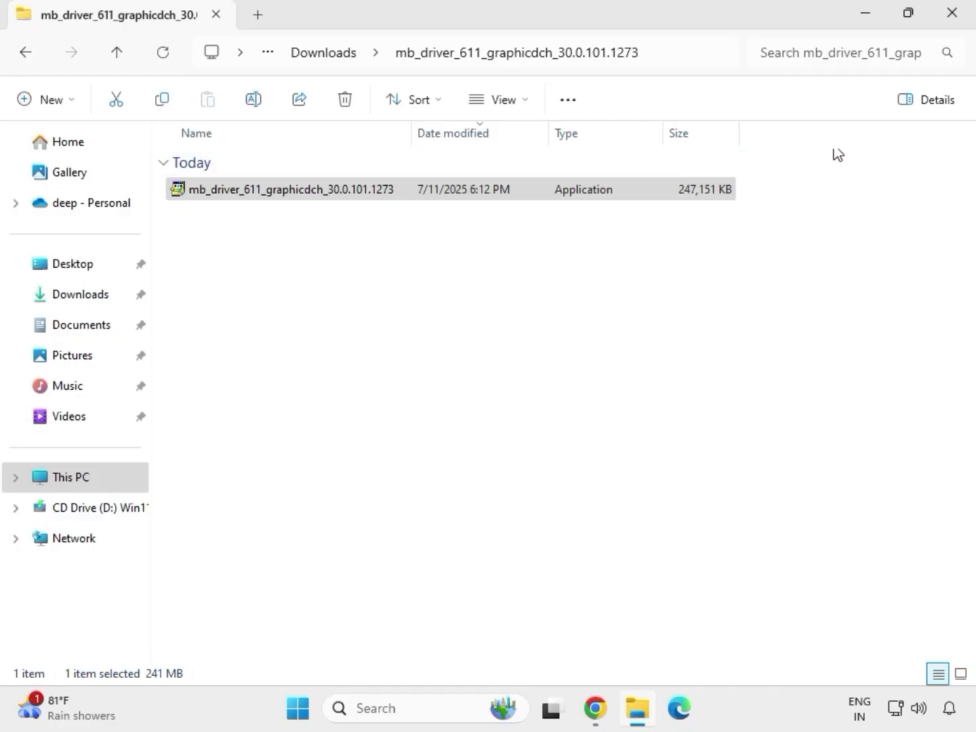
click(963, 23)
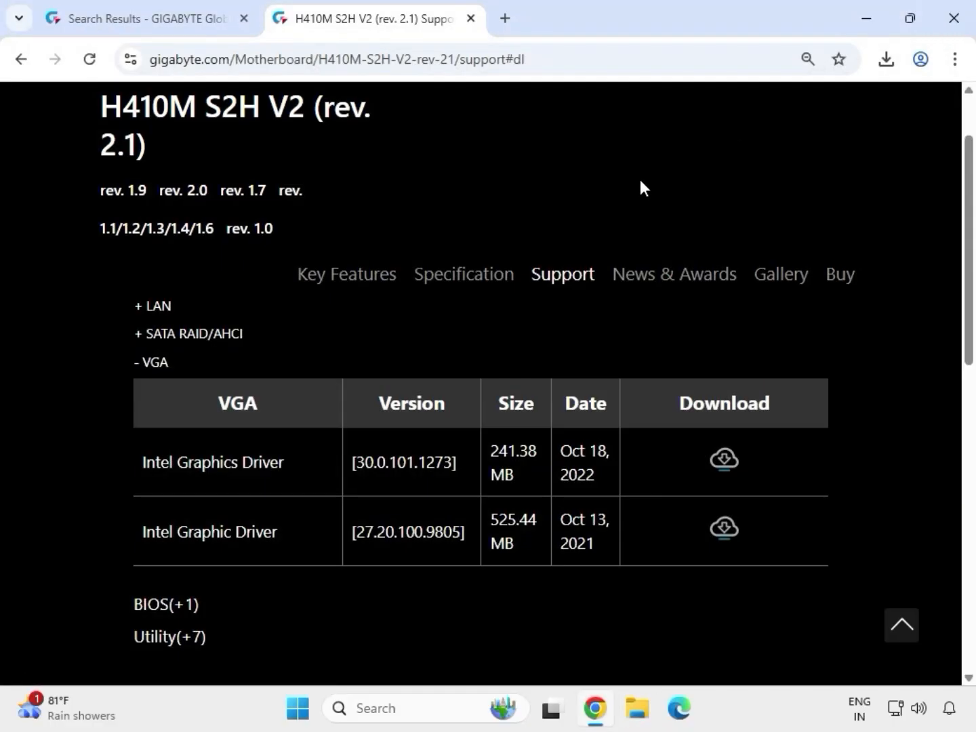
Switch to File Explorer's Downloads folder and launch Install_Win10_10050_09012021 from the mb_driver_lan_10050_09012021 folder, allowing its changes
click(638, 710)
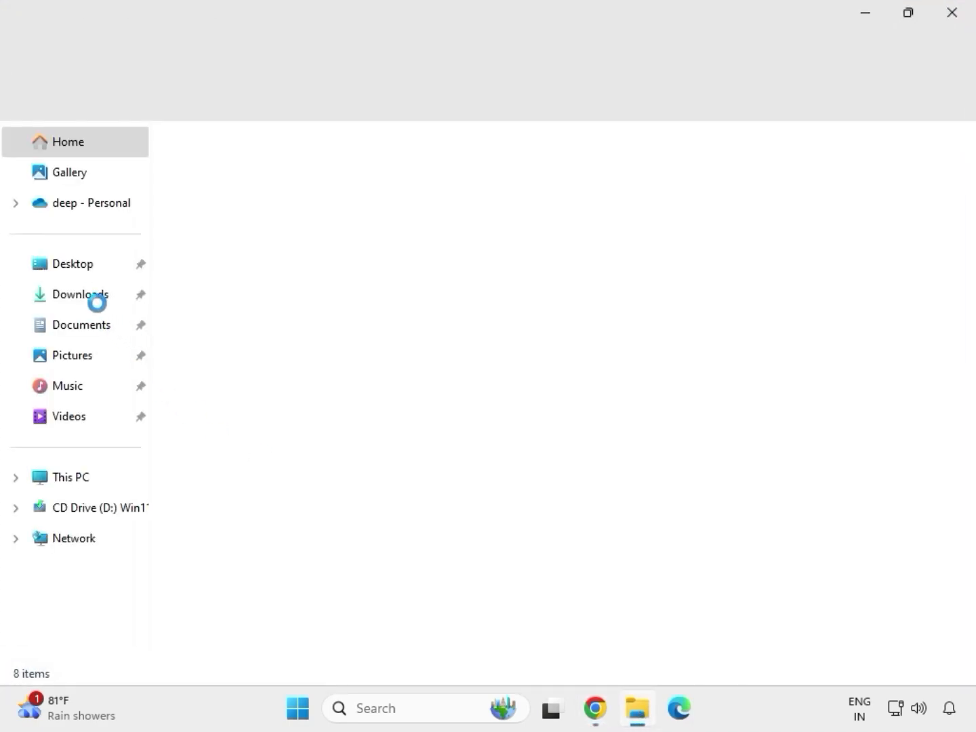
click(101, 297)
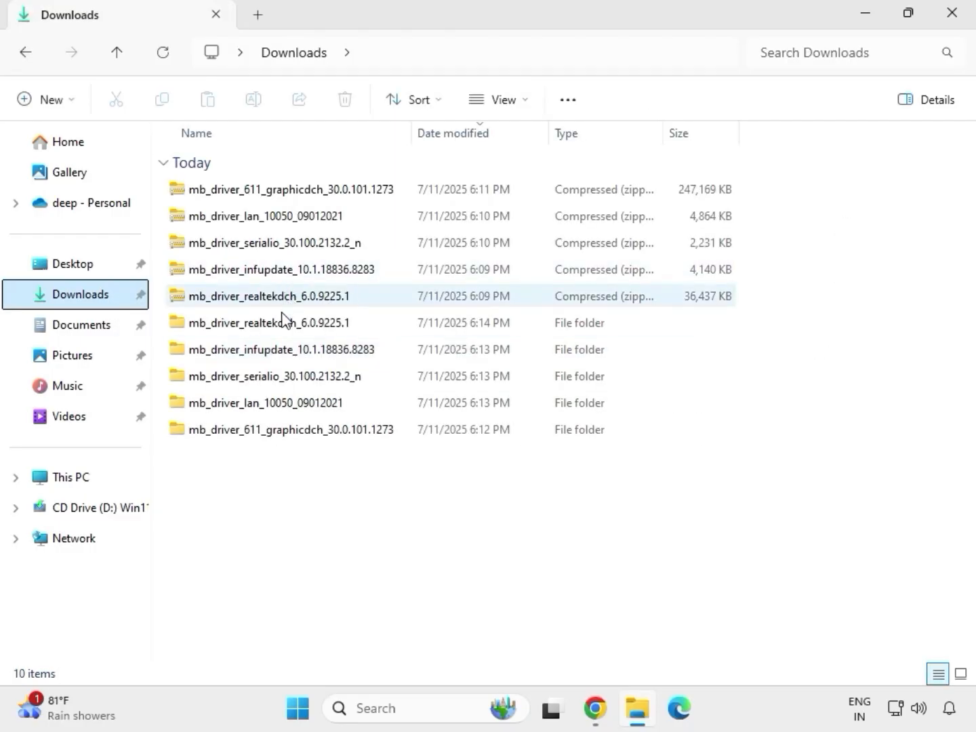
click(276, 327)
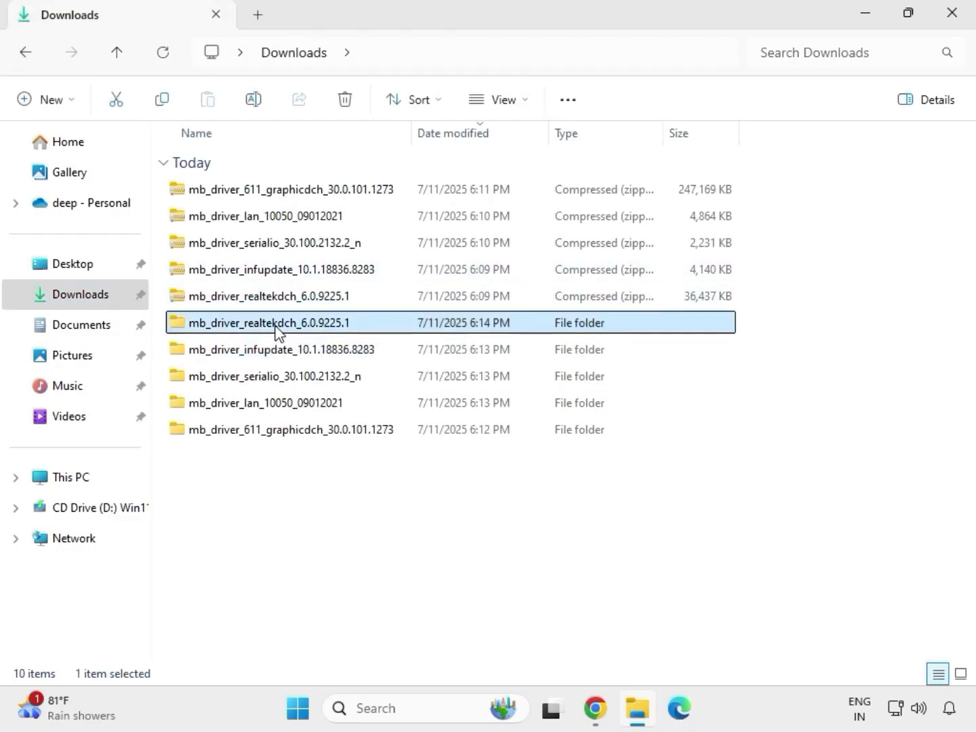
click(316, 435)
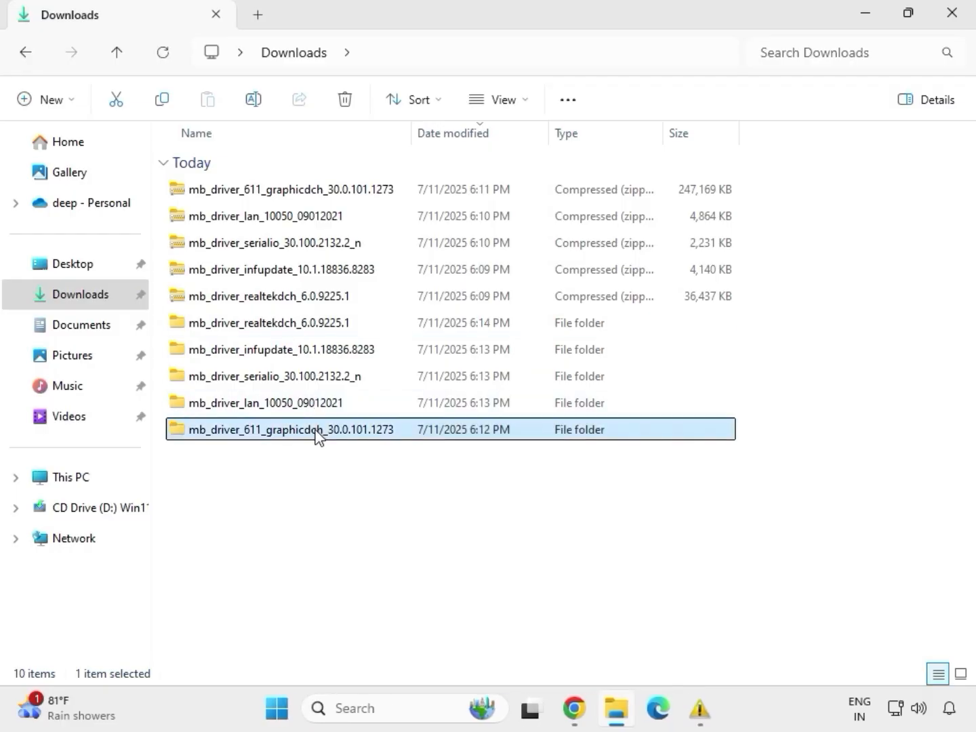
click(305, 405)
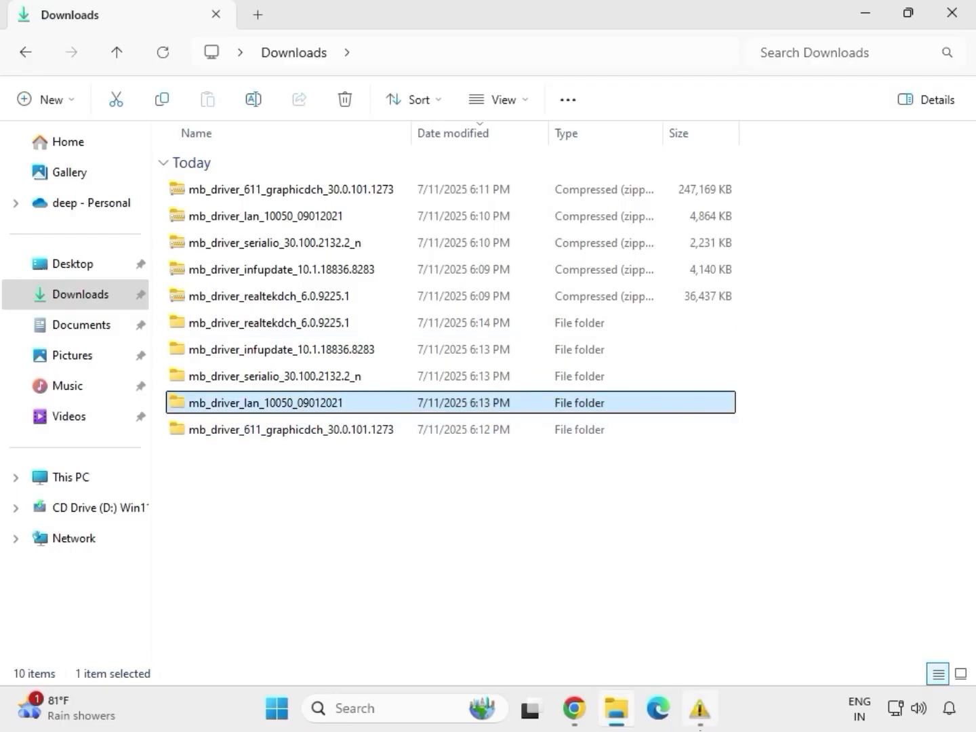
double_click(302, 409)
click(243, 193)
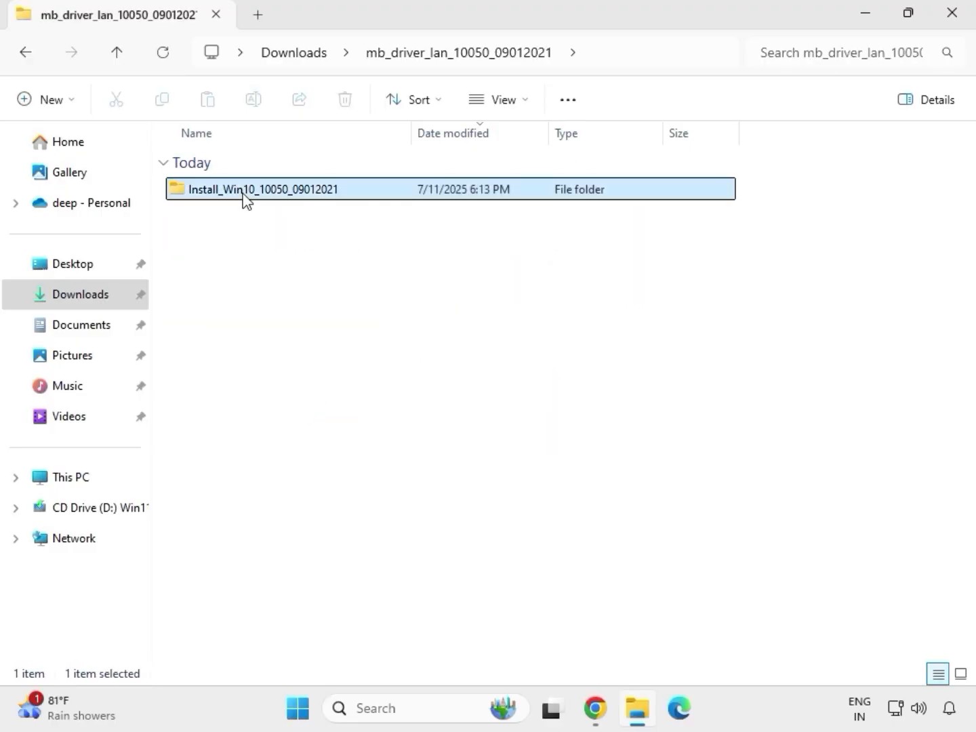
double_click(242, 193)
double_click(244, 193)
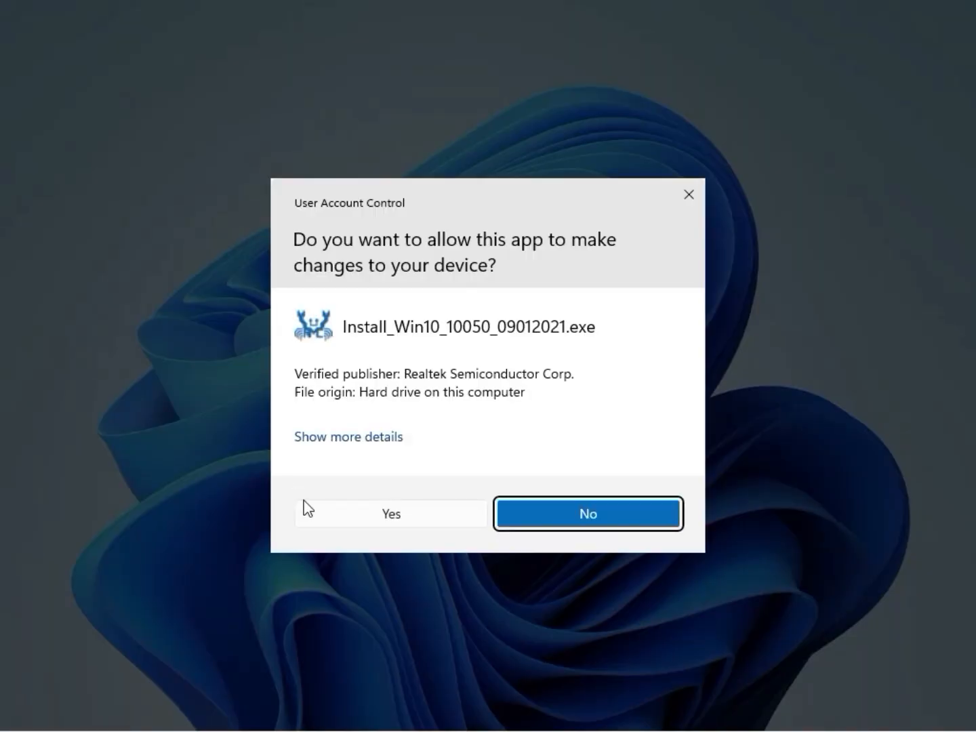
click(307, 509)
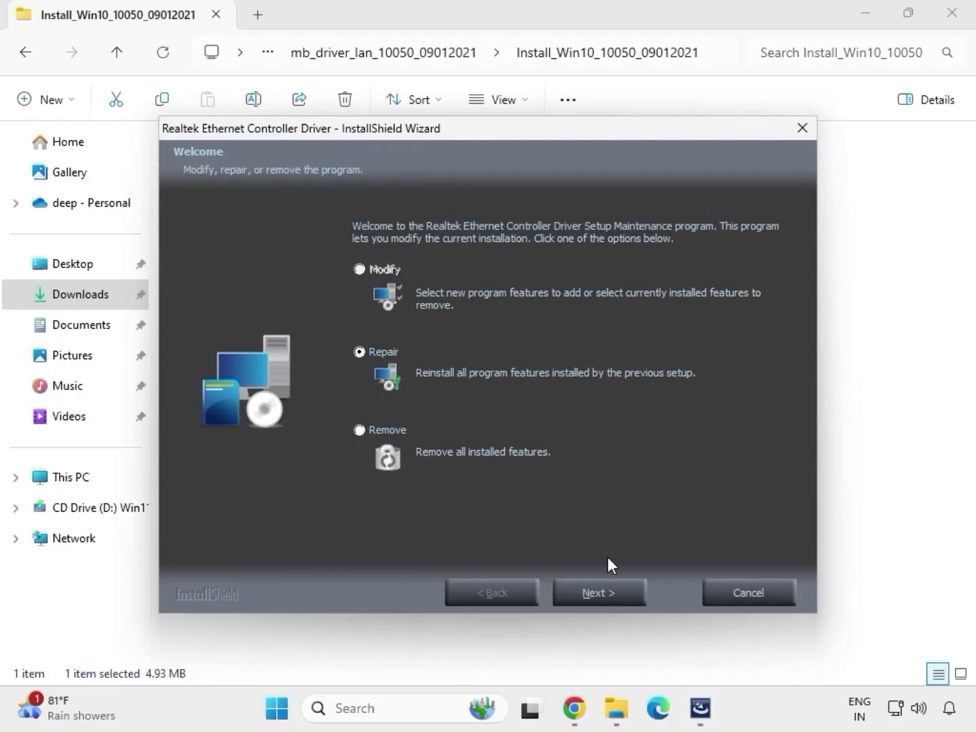
Run the Repair option for the Realtek Ethernet Controller Driver, finish the wizard, and return to the Downloads folder
click(623, 594)
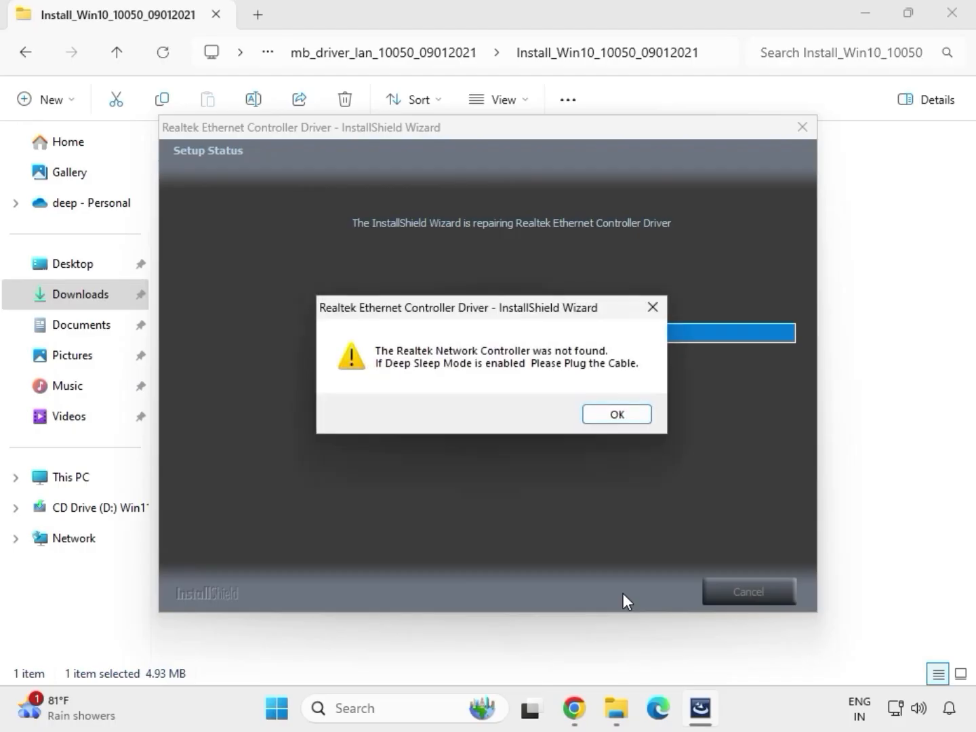
click(593, 413)
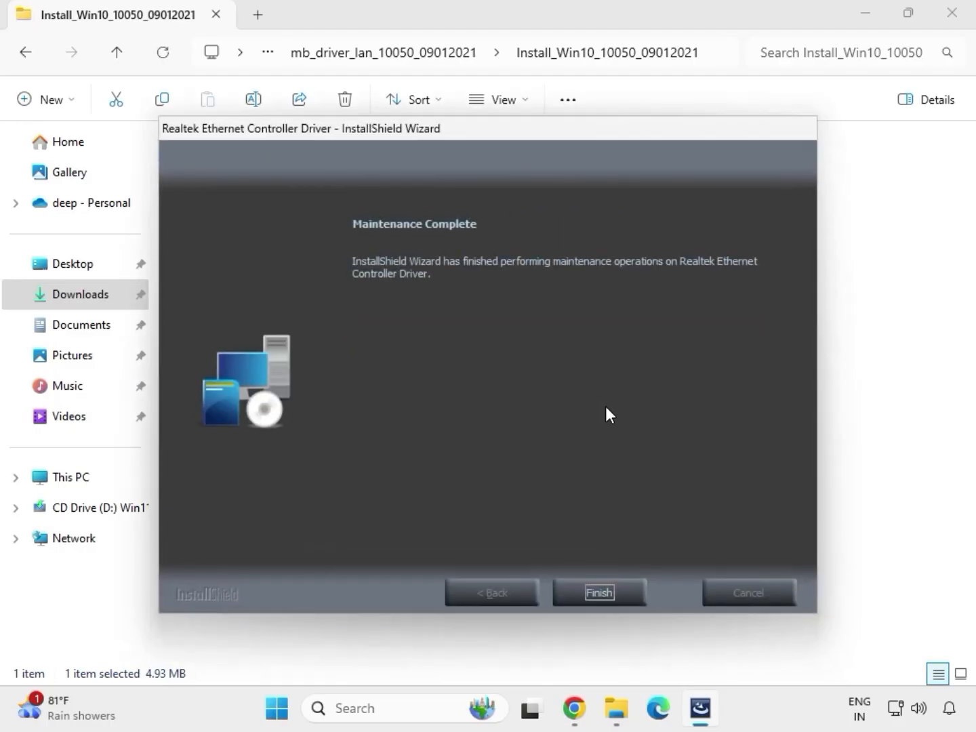
click(607, 582)
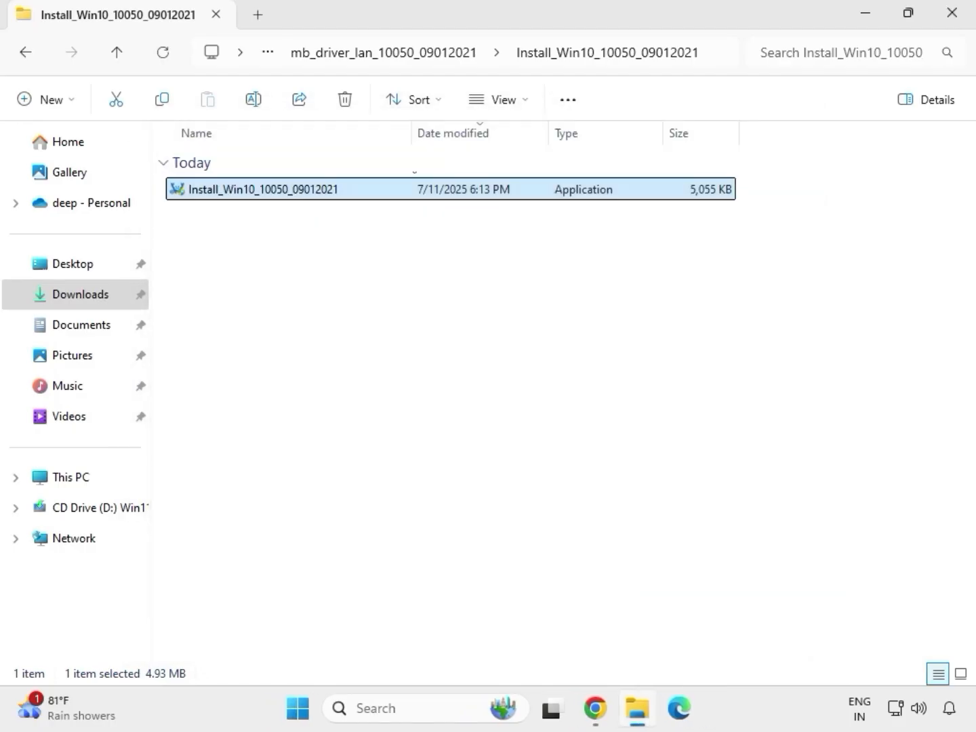
click(28, 56)
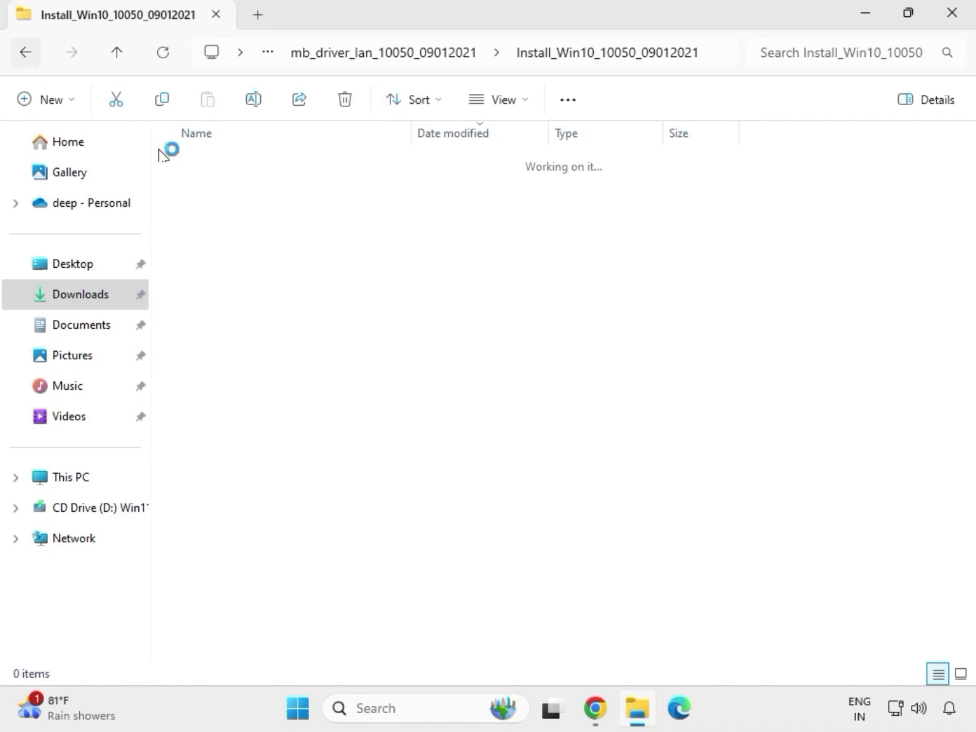
click(23, 54)
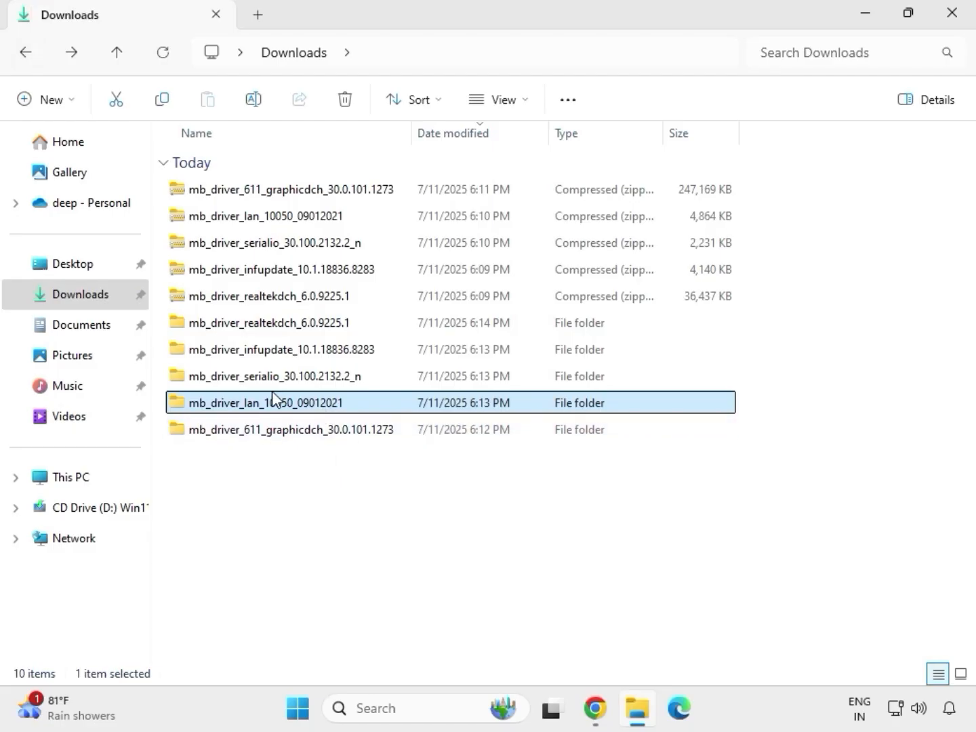
Try to install SetupSerialIO from the mb_driver_serialio_30.100.2132.2_n folder as administrator, close the setup, and return to Downloads
double_click(274, 380)
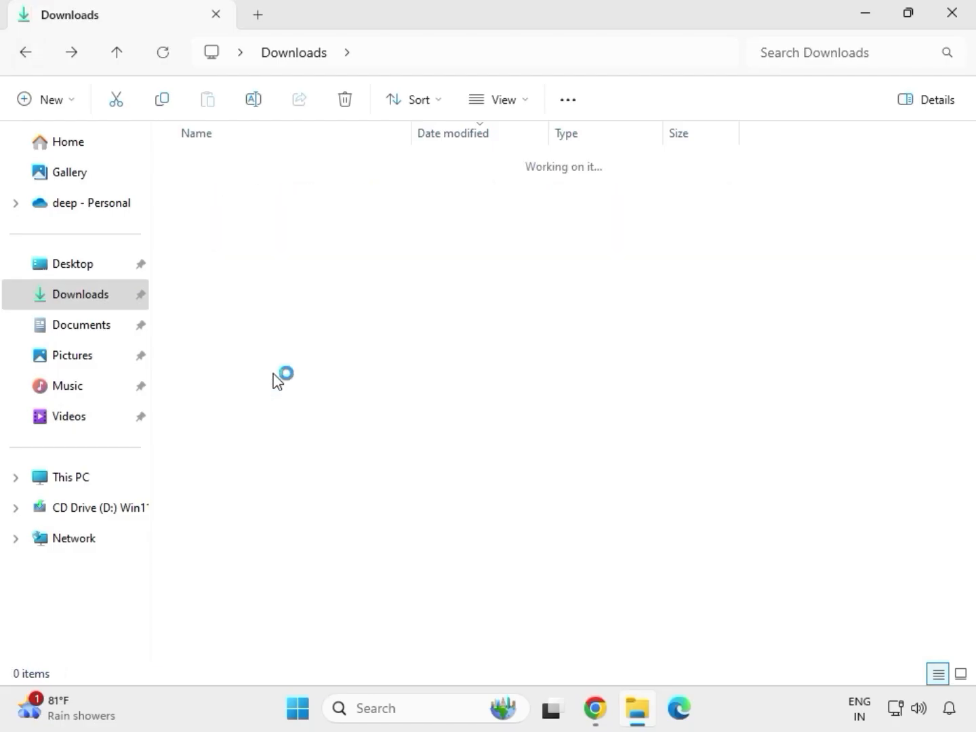
click(289, 191)
double_click(289, 191)
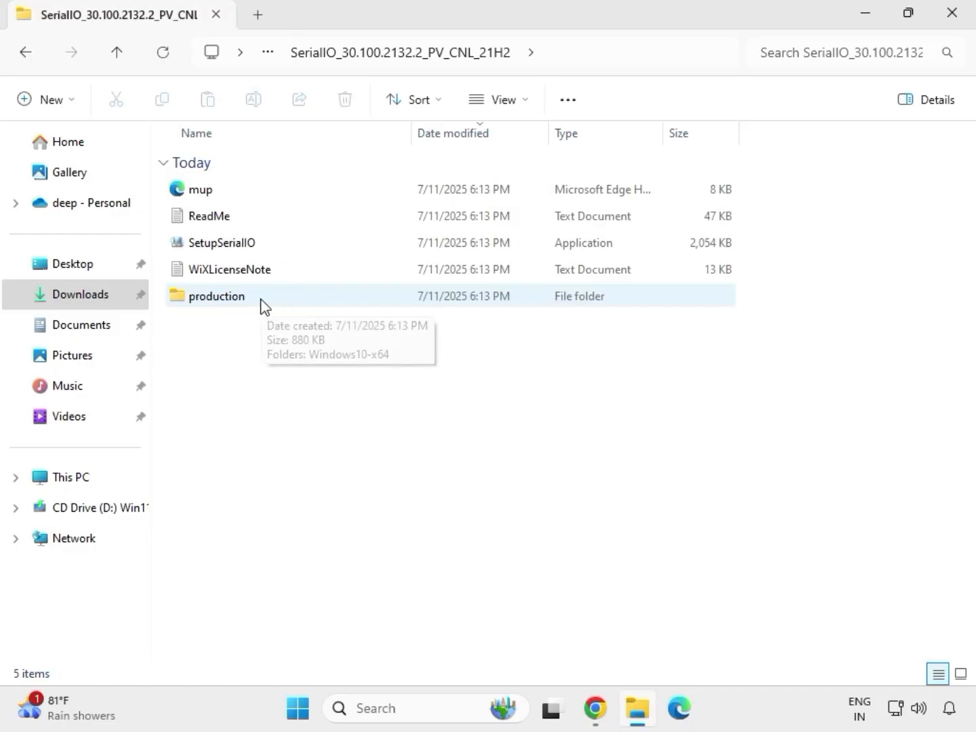
click(245, 249)
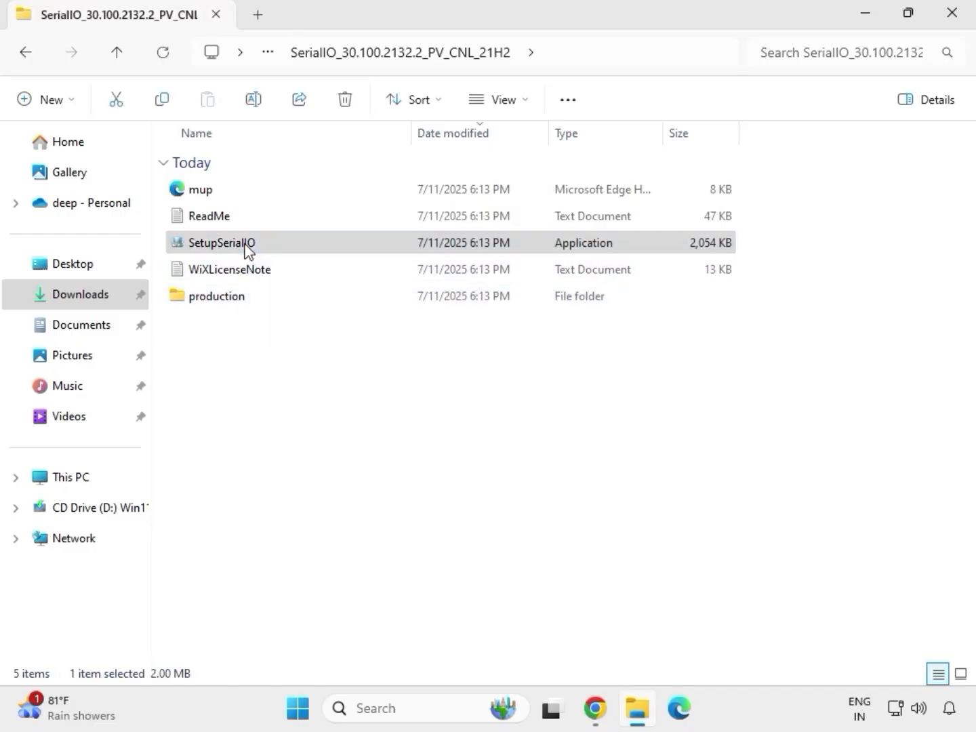
right_click(246, 250)
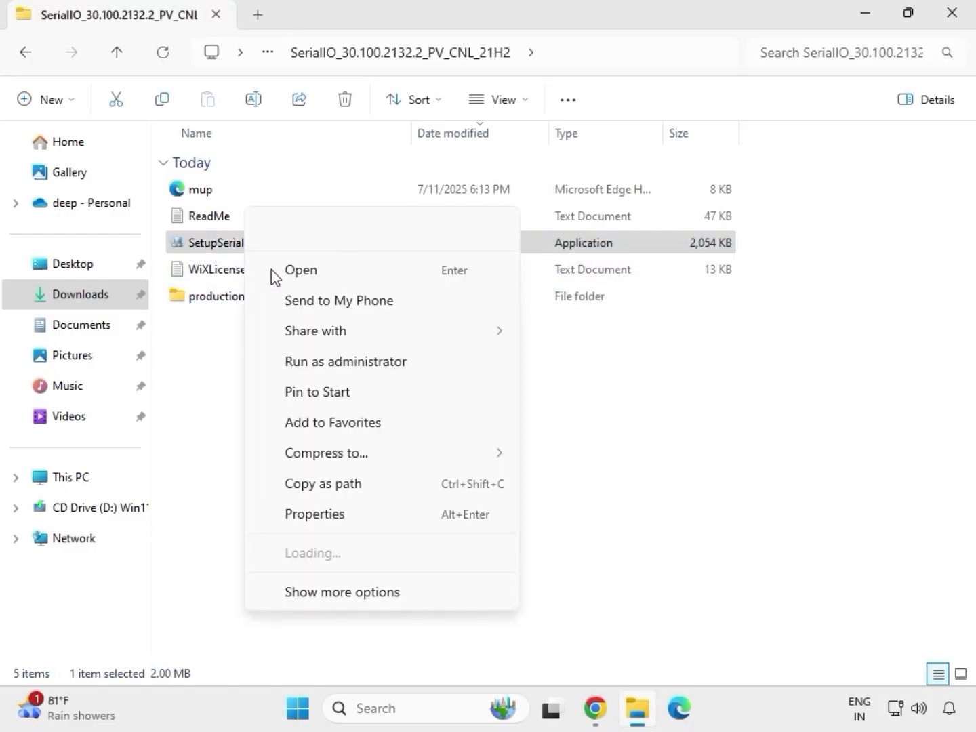
click(333, 361)
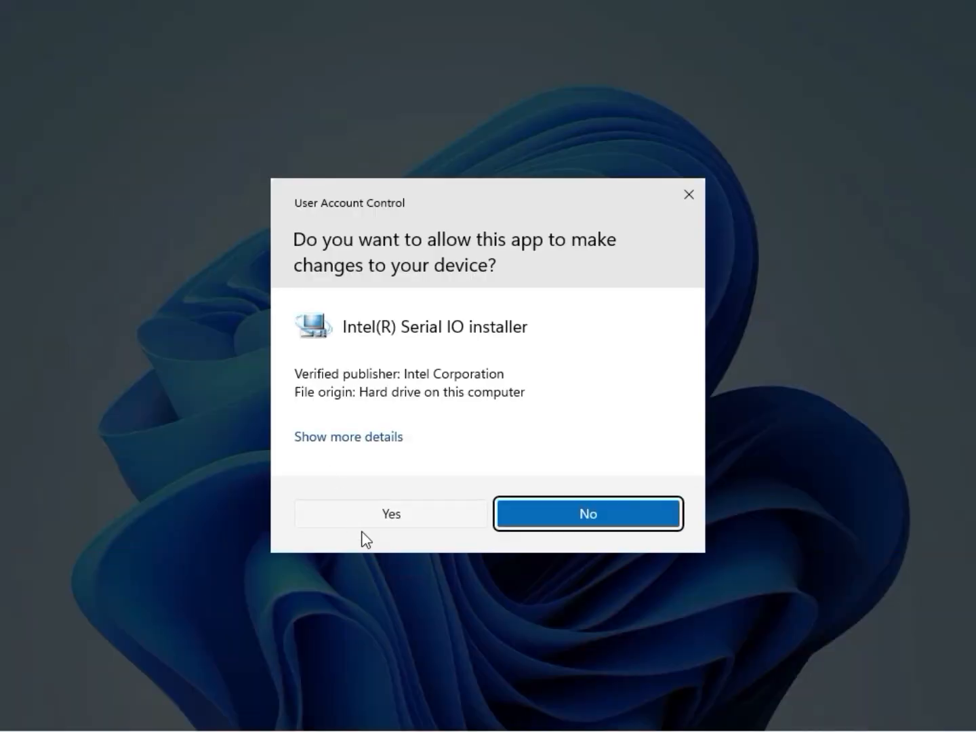
click(385, 514)
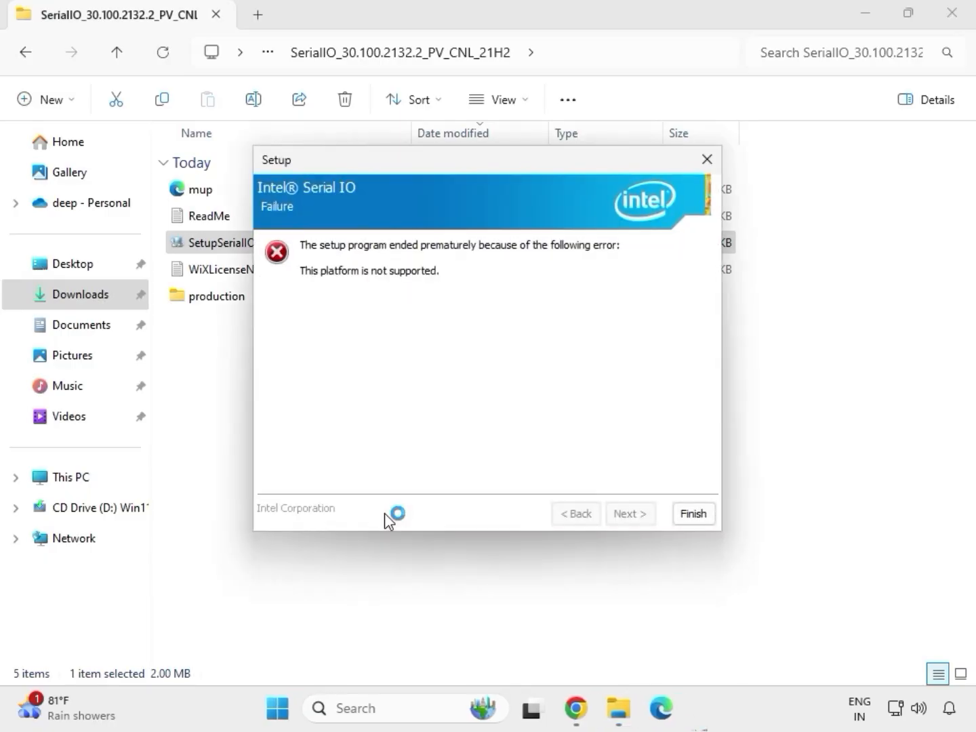
click(692, 516)
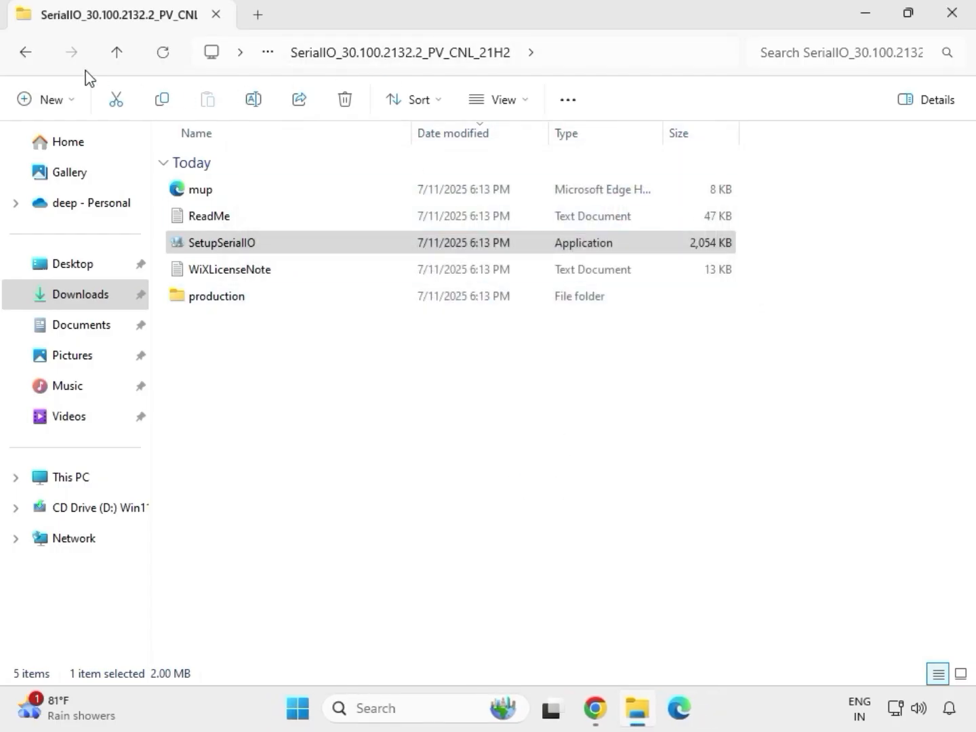
click(25, 52)
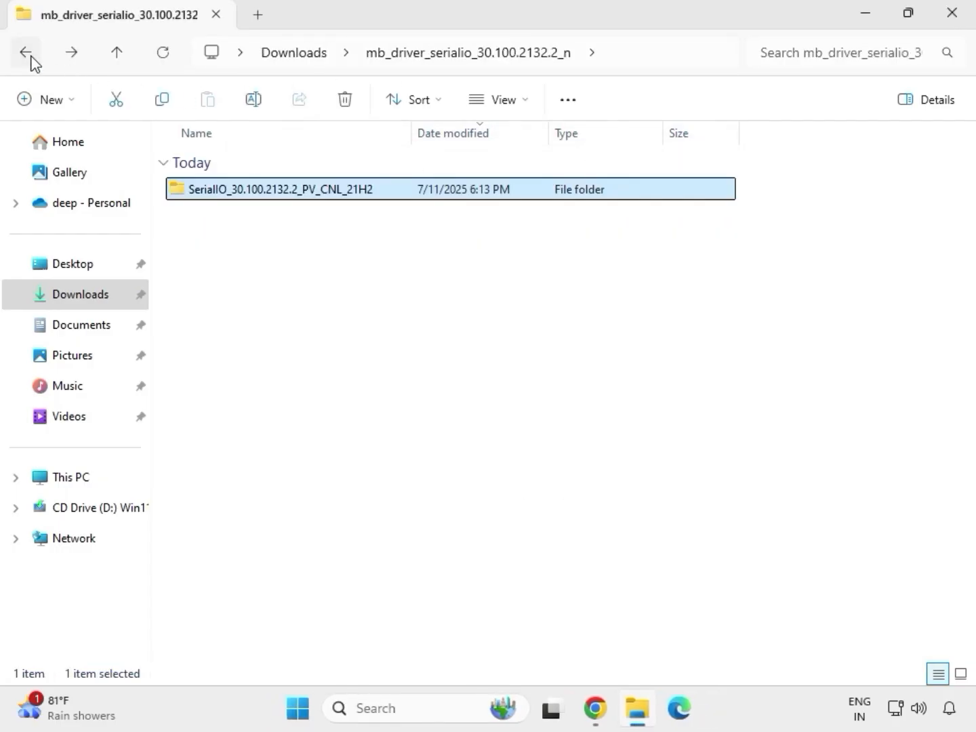
click(28, 54)
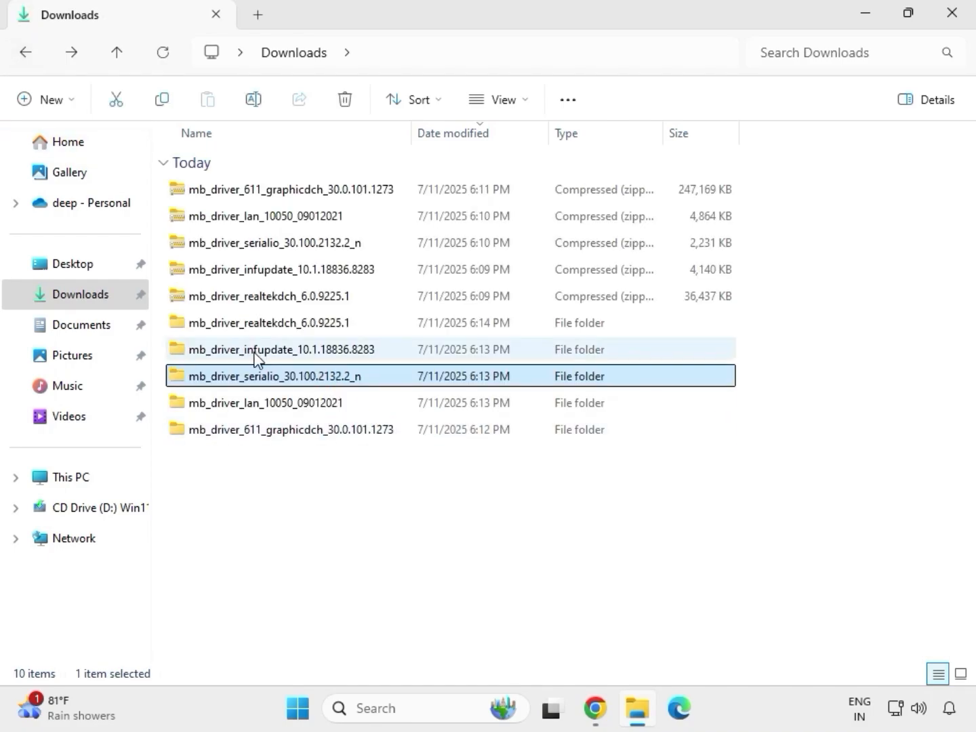
Launch SetupChipset from the mb_driver_infupdate_10.1.18836.8283 folder as administrator and allow its changes
click(257, 351)
double_click(257, 354)
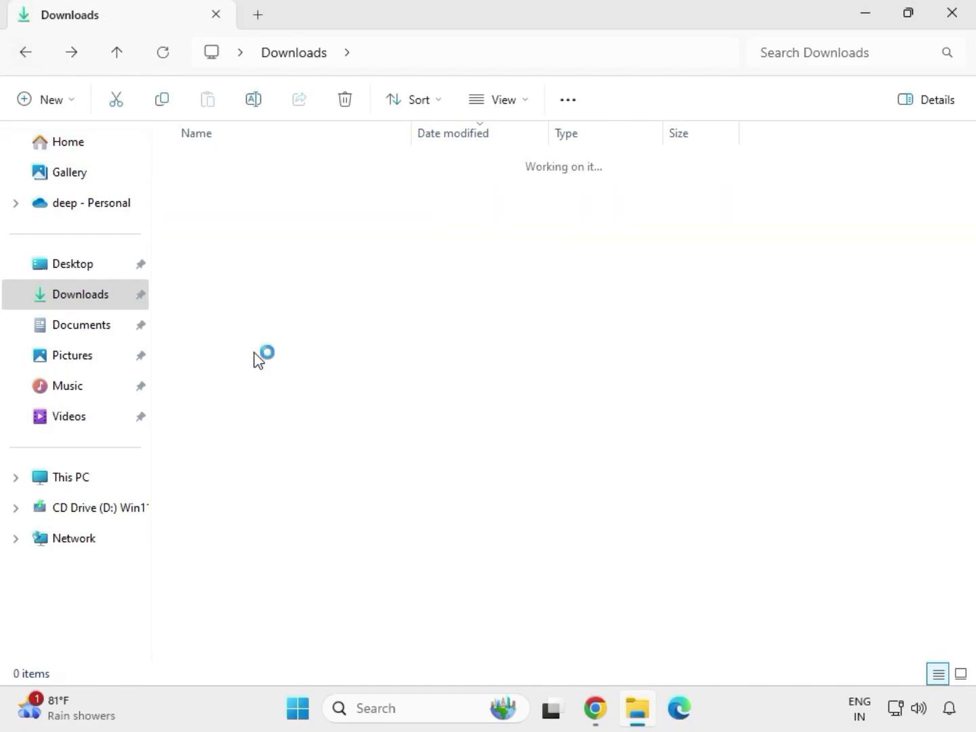
click(258, 193)
double_click(258, 192)
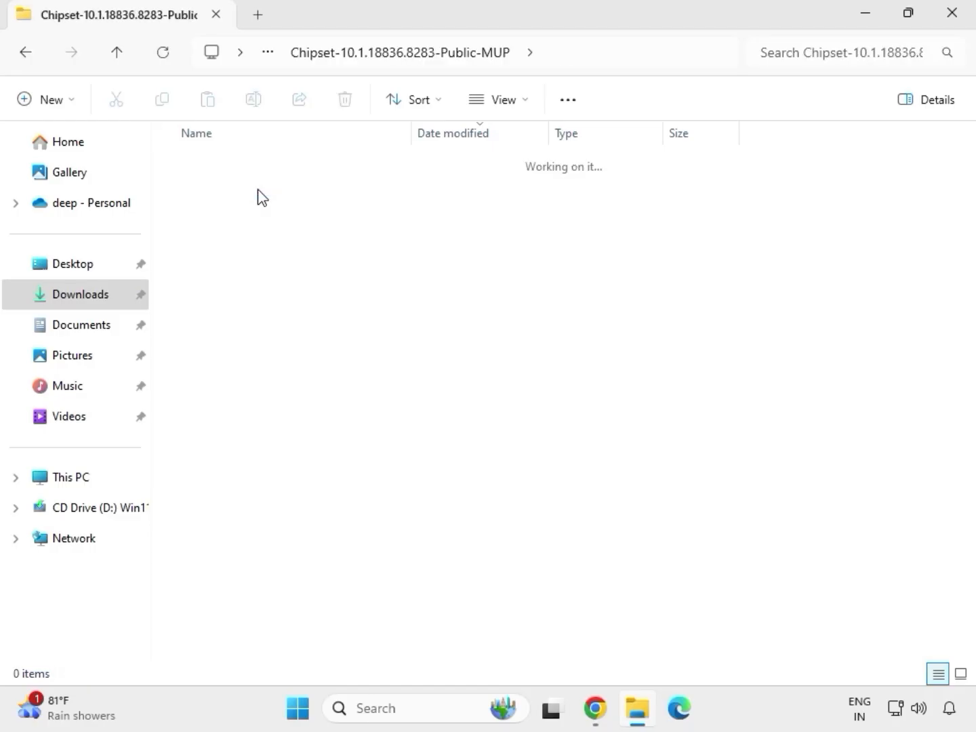
click(278, 223)
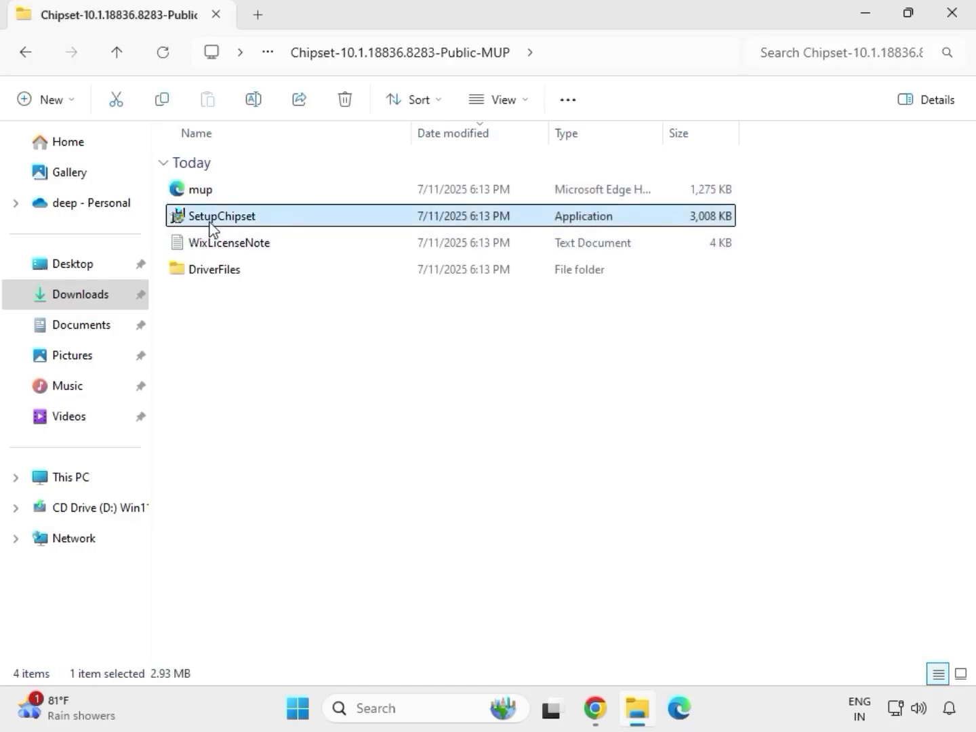
right_click(270, 226)
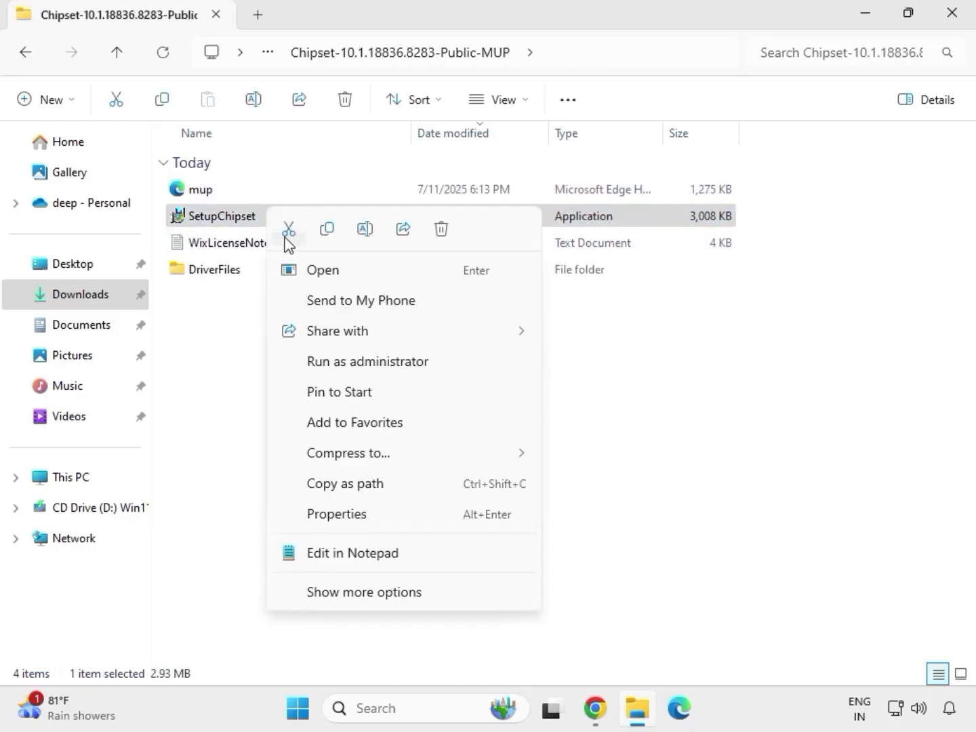
click(344, 360)
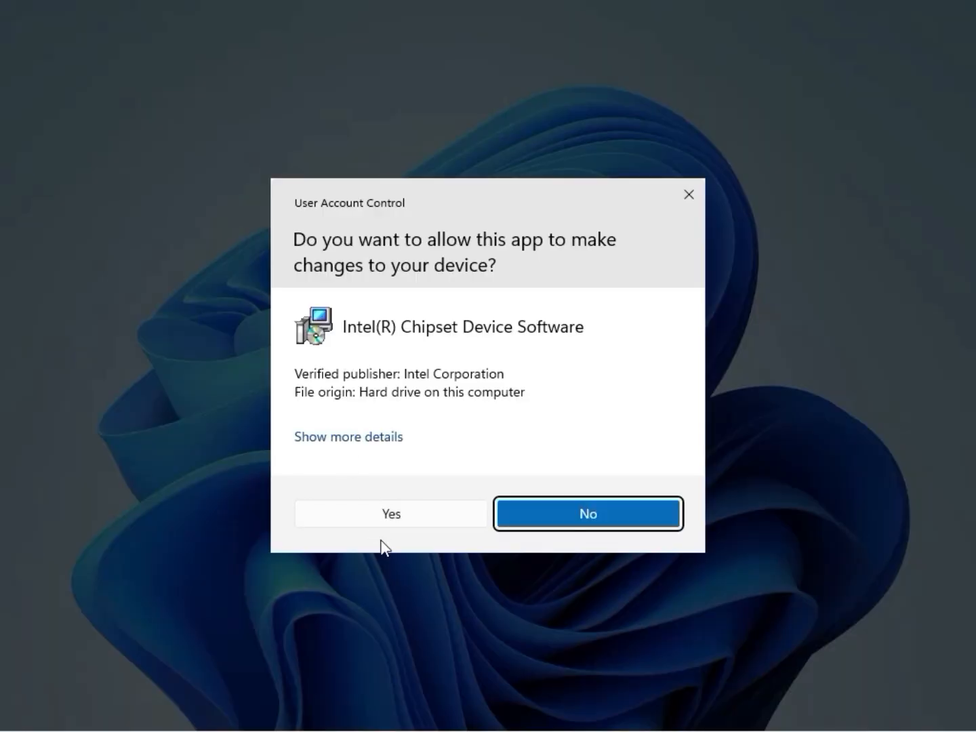
click(389, 523)
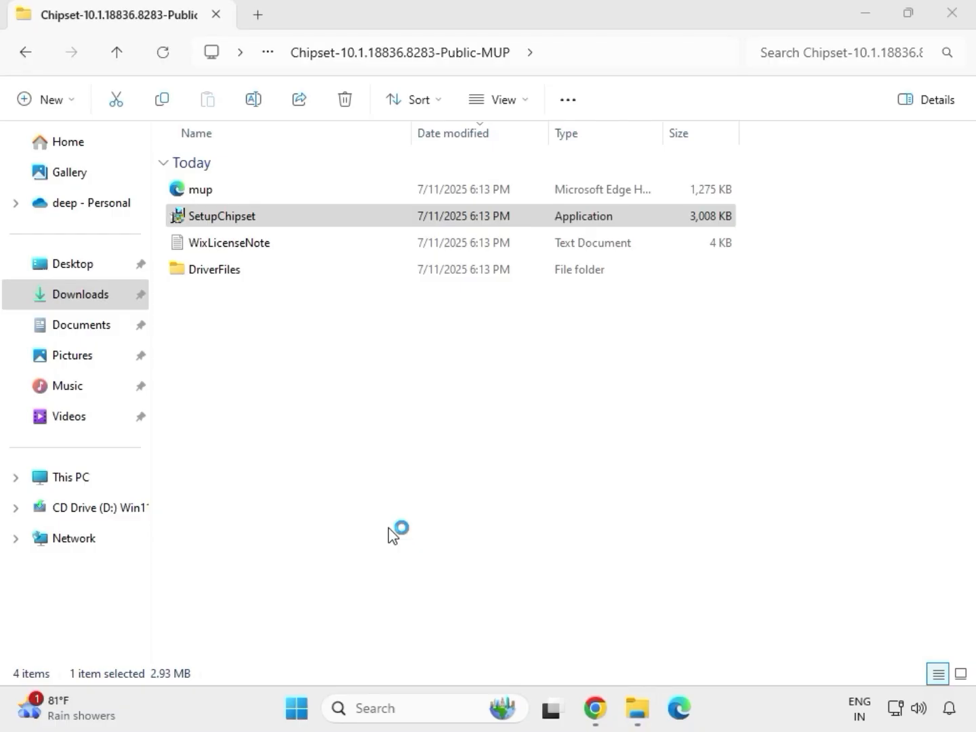
Accept the Intel Chipset Device Software license, try to install it, close the installer, and return to Downloads
click(573, 507)
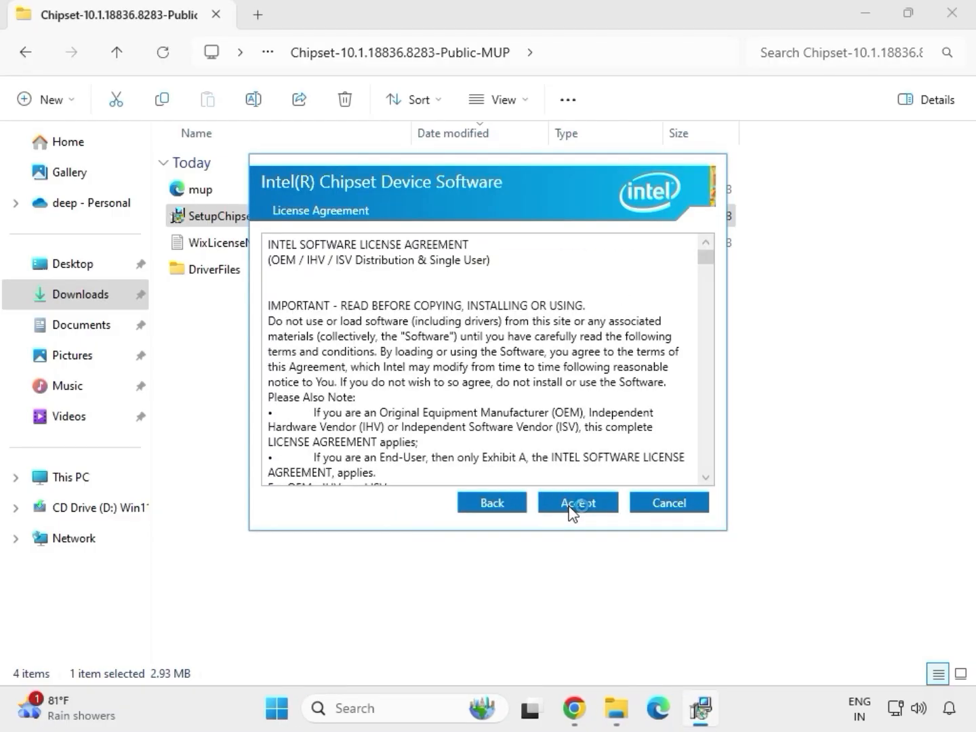
click(572, 509)
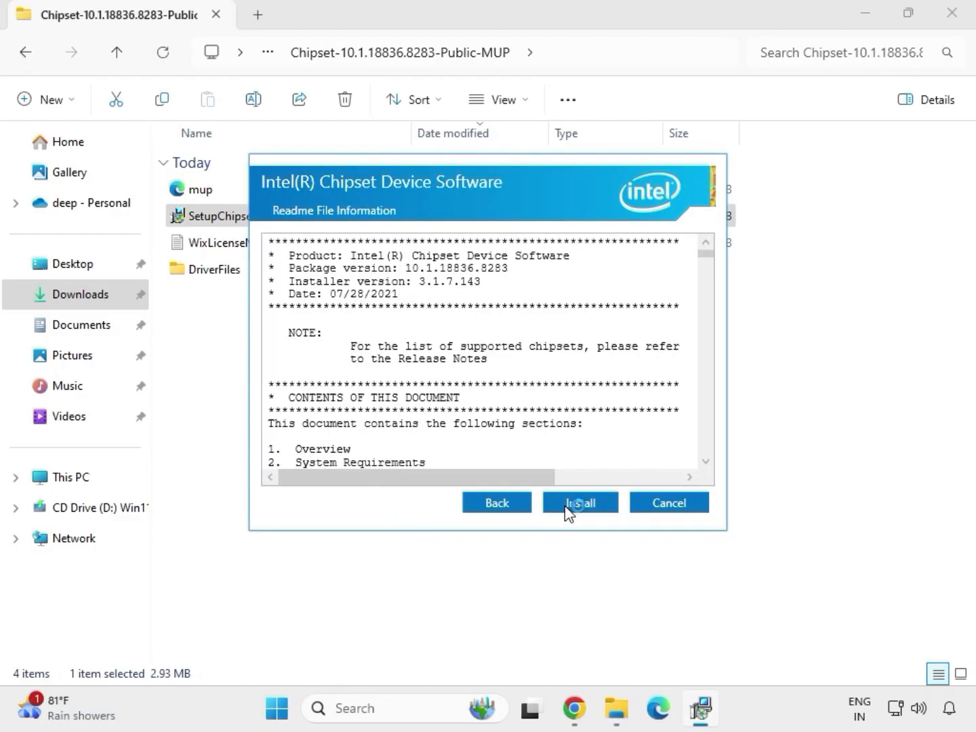
click(600, 509)
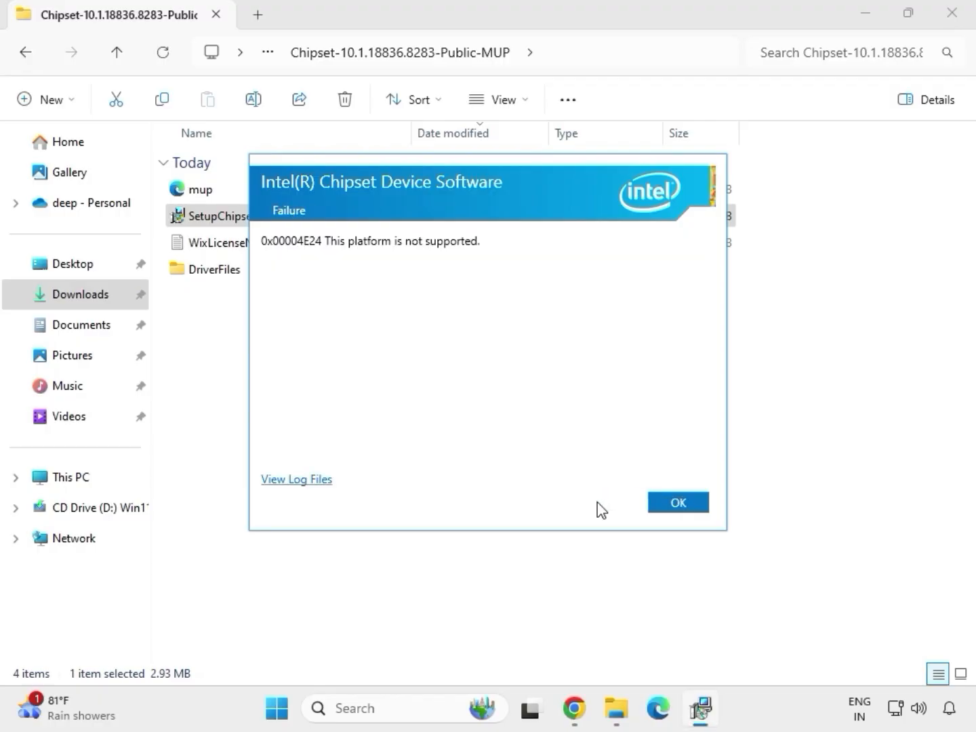
click(661, 507)
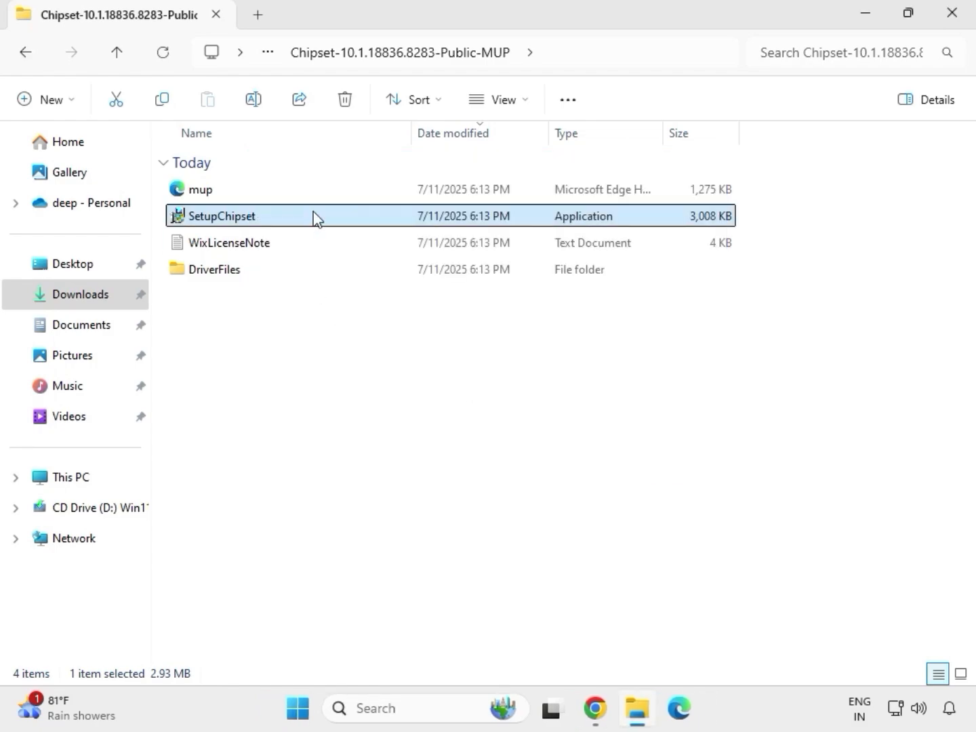
key(alt+Left)
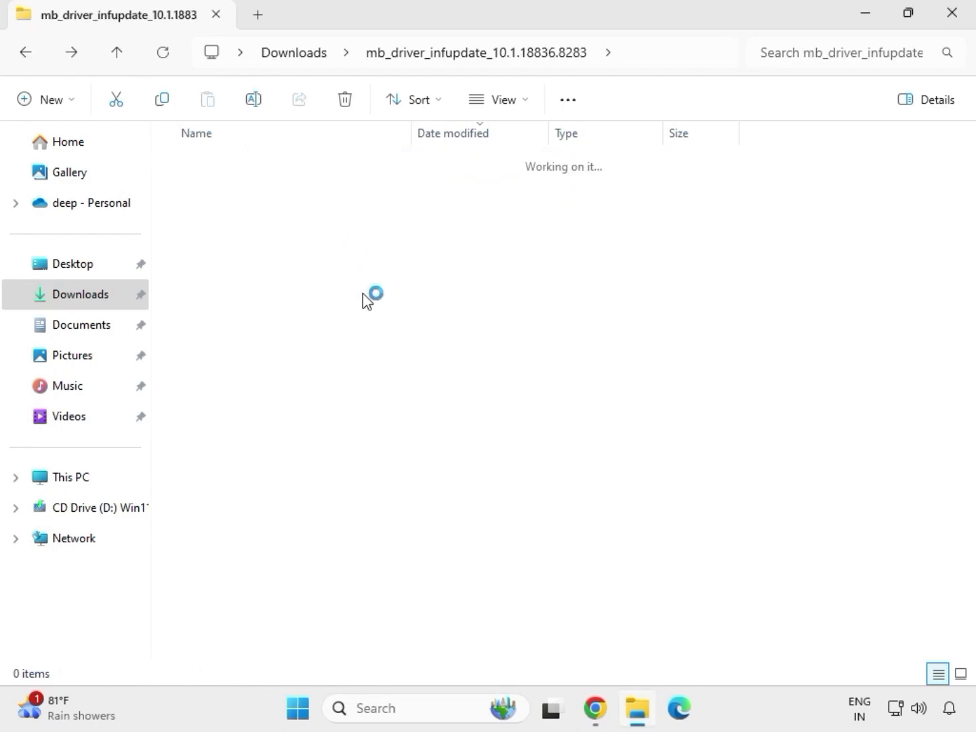
key(alt+Left)
click(363, 325)
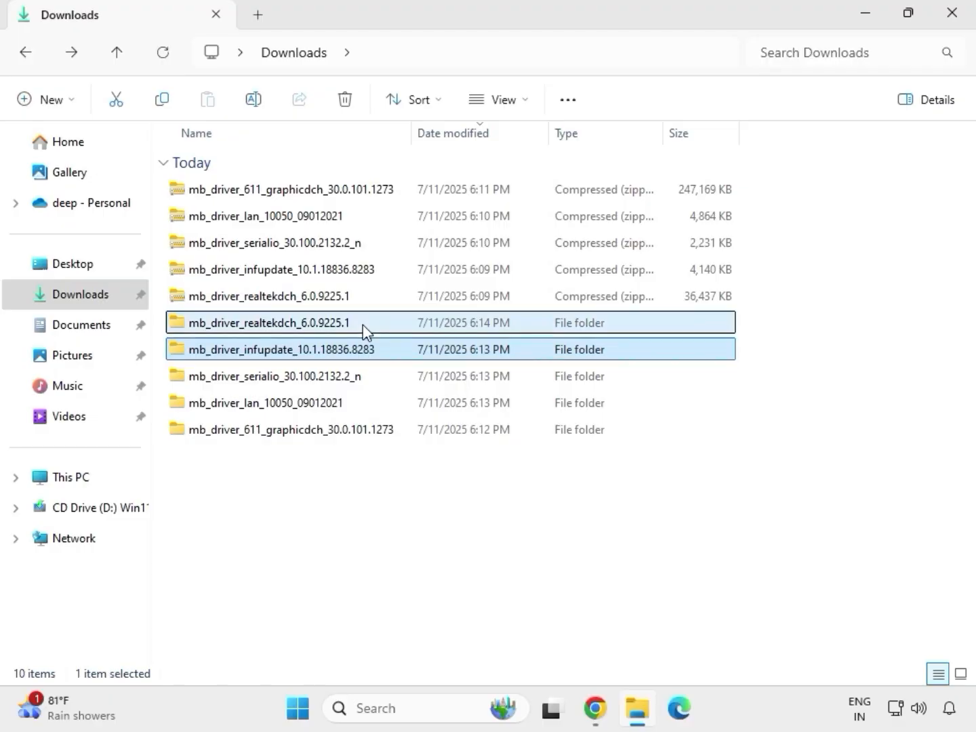
double_click(363, 325)
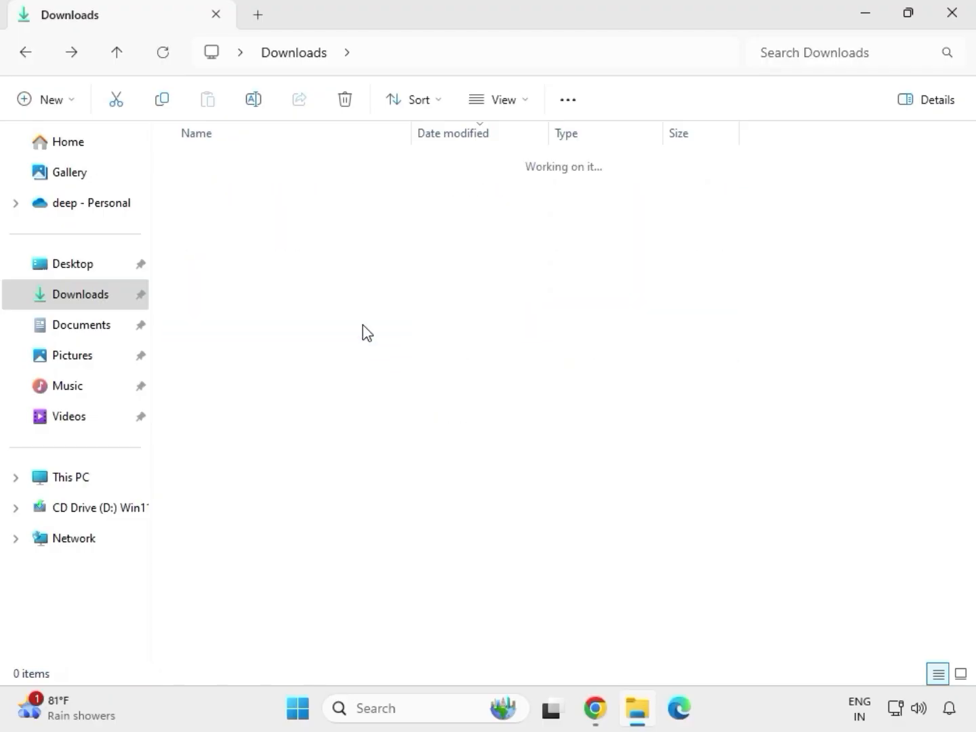
click(304, 57)
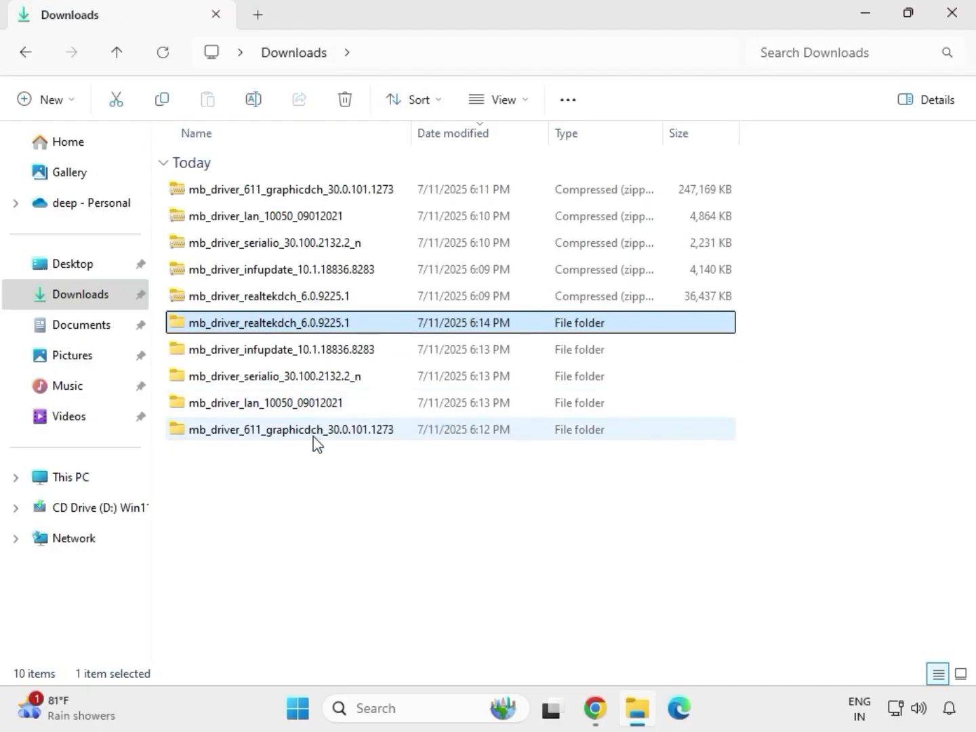
Run the graphics driver application from the mb_driver_611_graphicdch_30.0.101.1273 folder as administrator, allow its changes, and return to Downloads
click(308, 437)
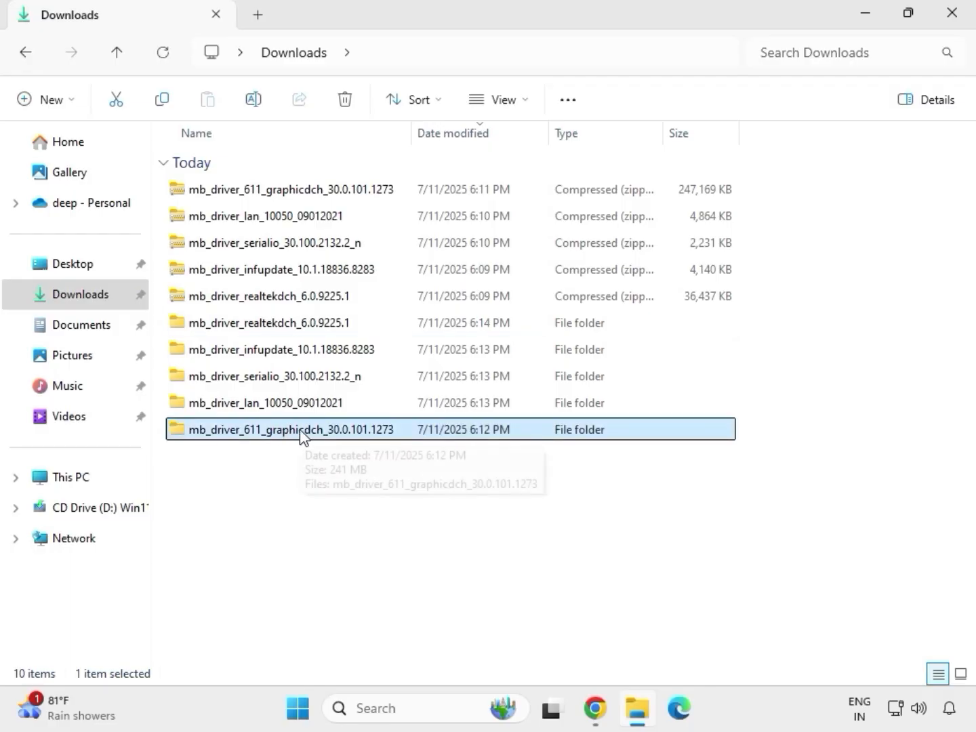
double_click(301, 432)
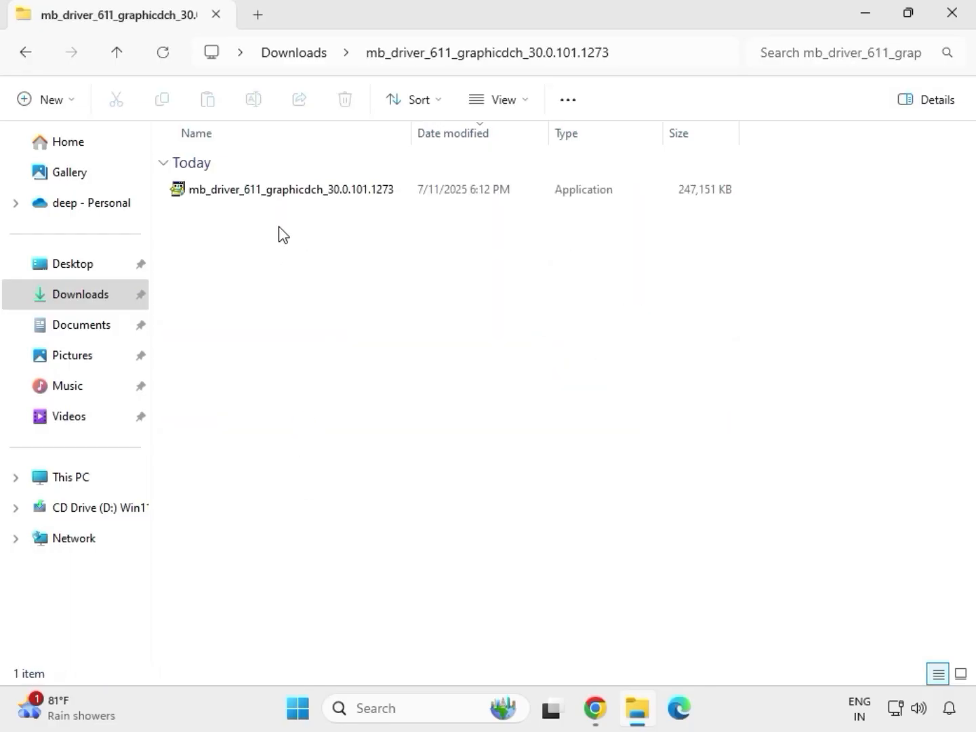
click(270, 196)
key(shift+F10)
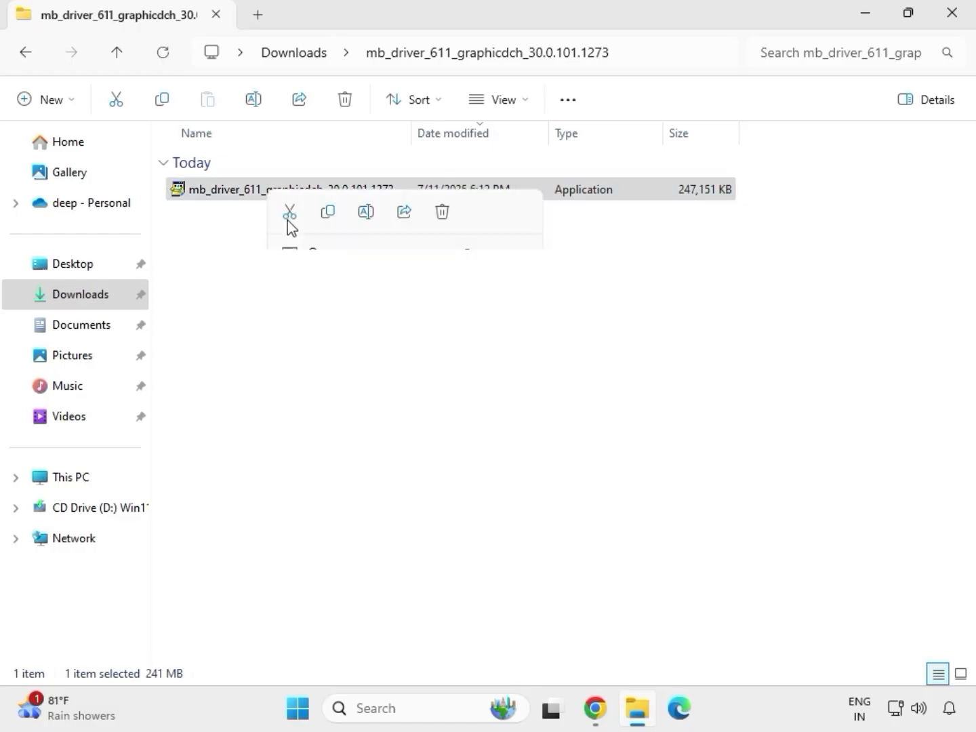
click(375, 349)
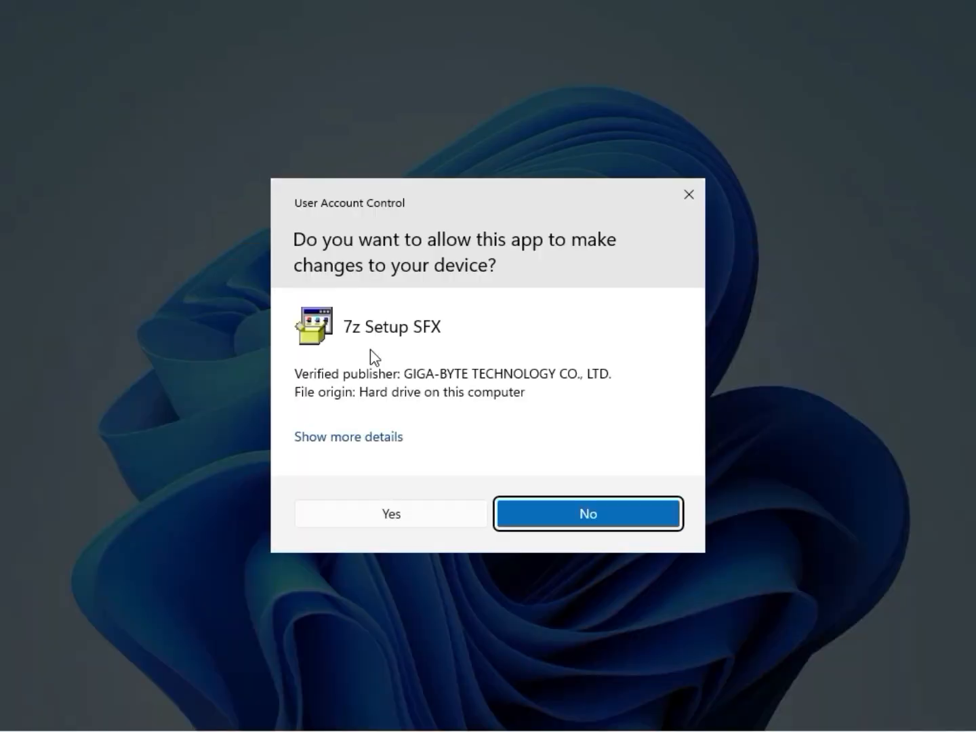
click(375, 514)
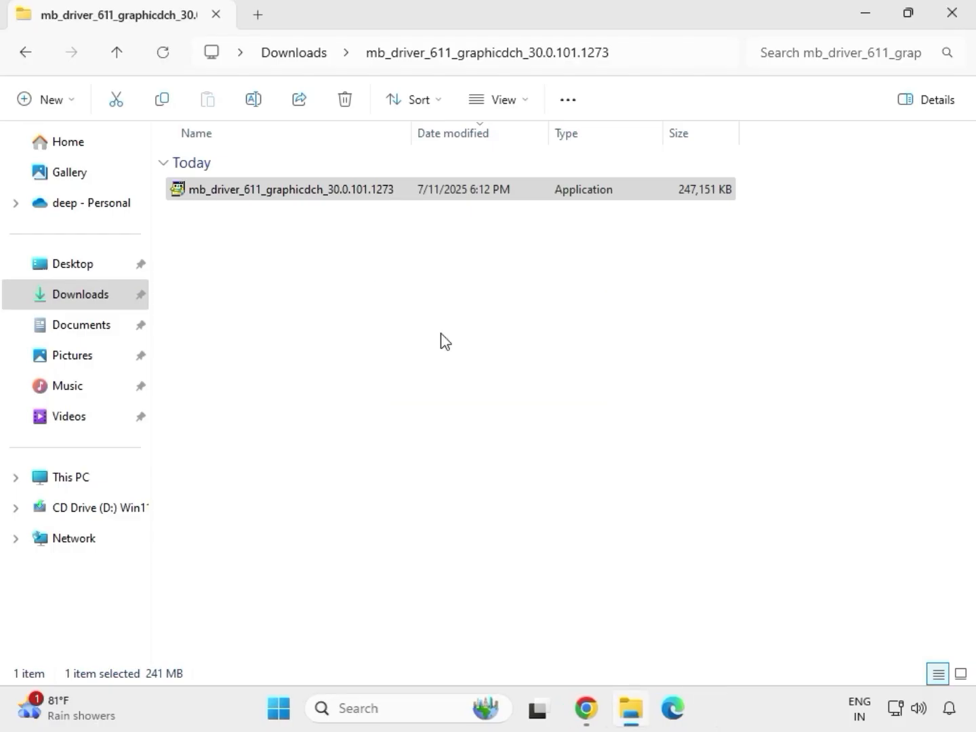
click(304, 54)
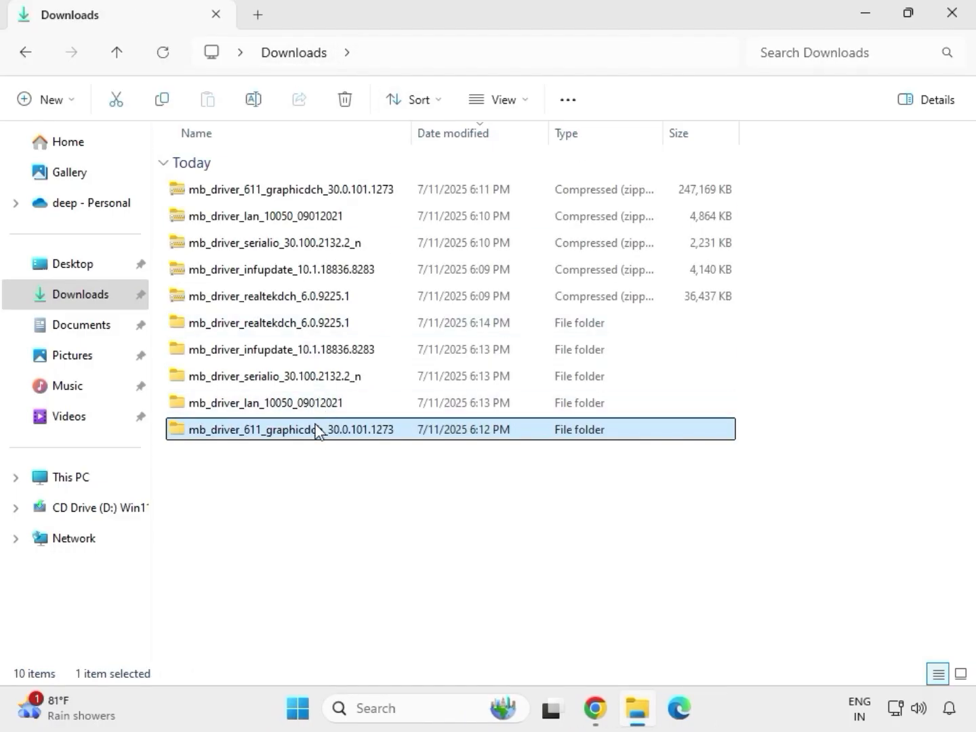
Run Setup from the 9225.1_UAD_Win10_Win11 folder inside mb_driver_realtekdch_6.0.9225.1 as administrator, allow its changes, and finish the Realtek Audio Driver wizard
double_click(300, 323)
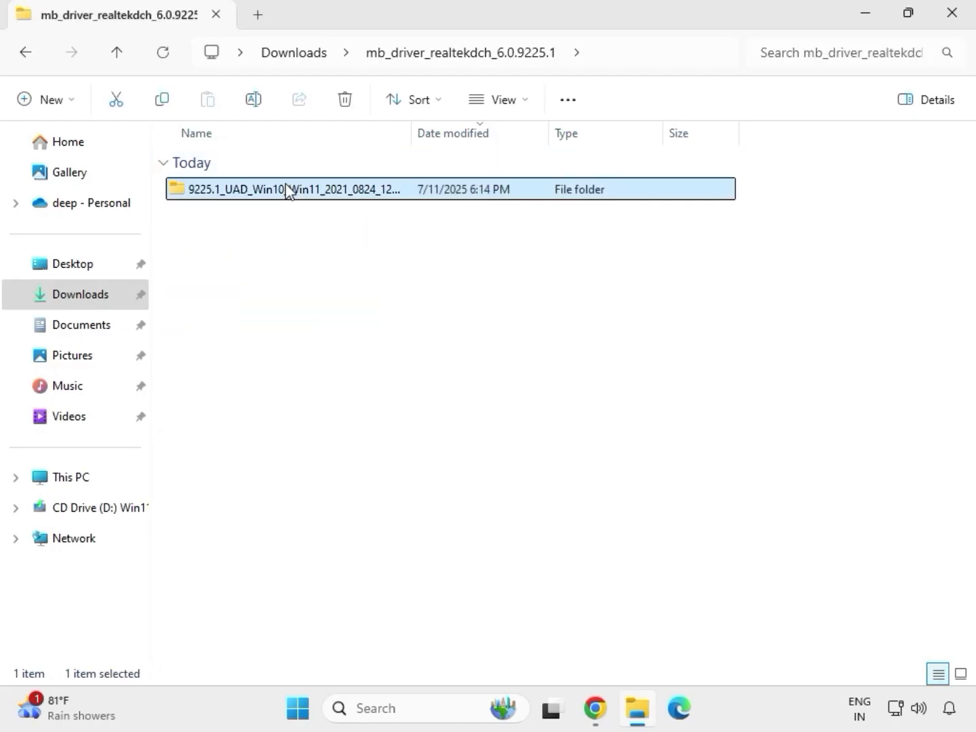
double_click(286, 186)
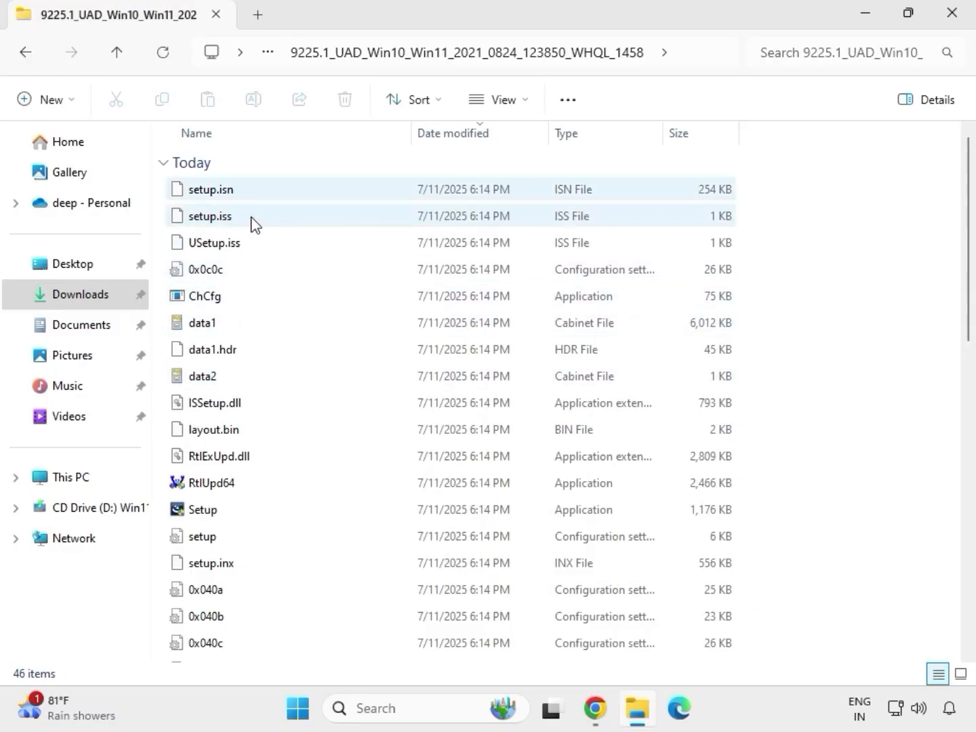
click(224, 513)
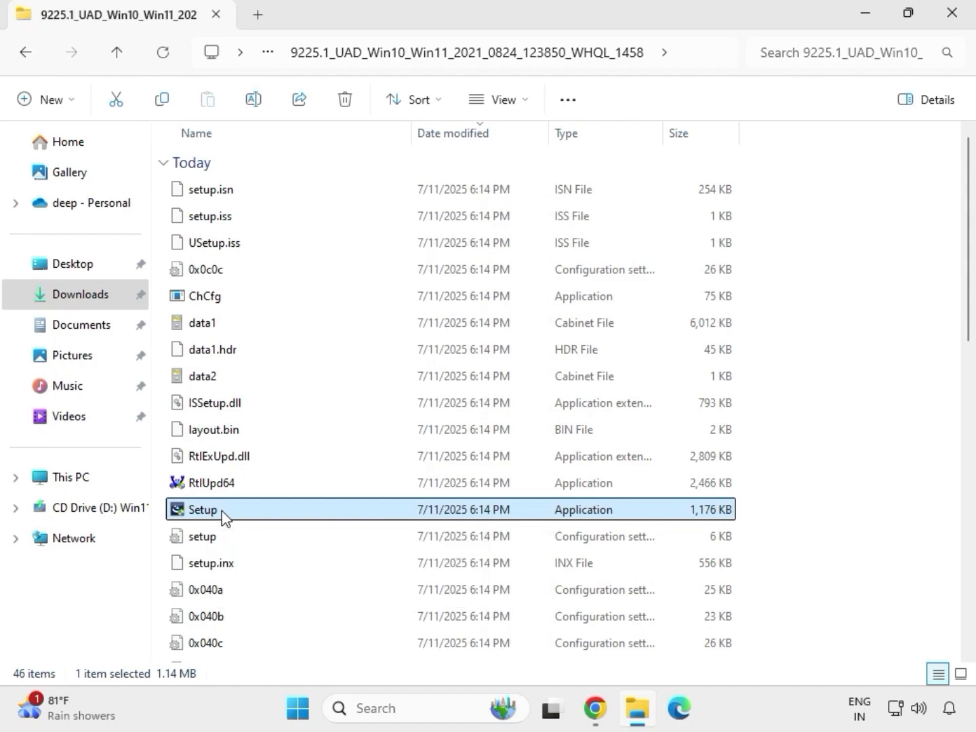
right_click(224, 516)
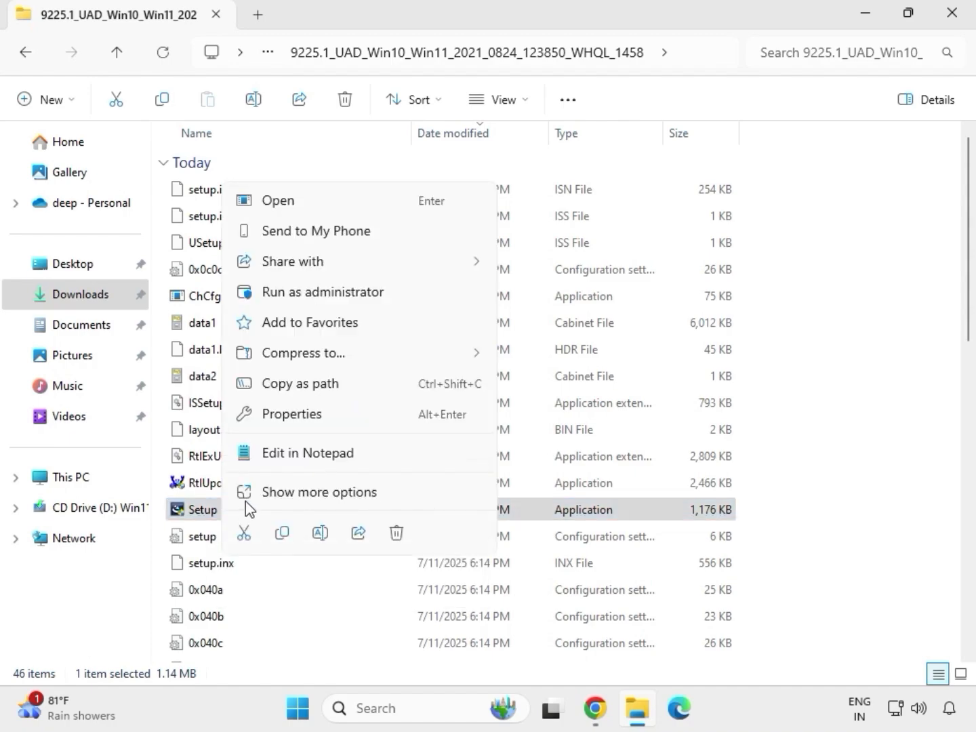
click(316, 291)
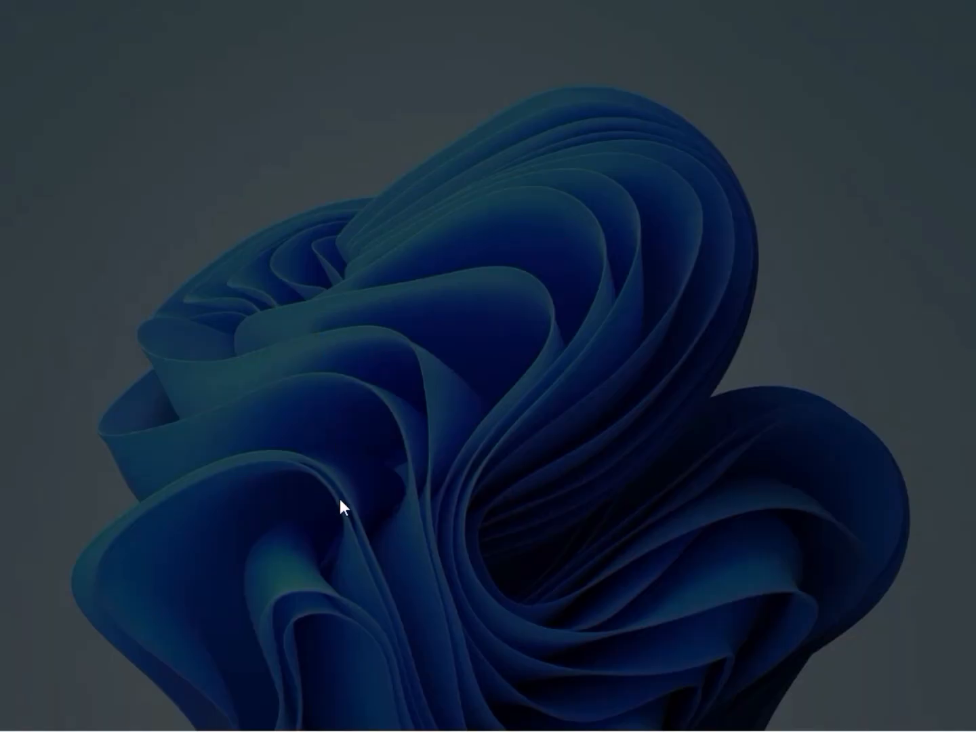
click(344, 510)
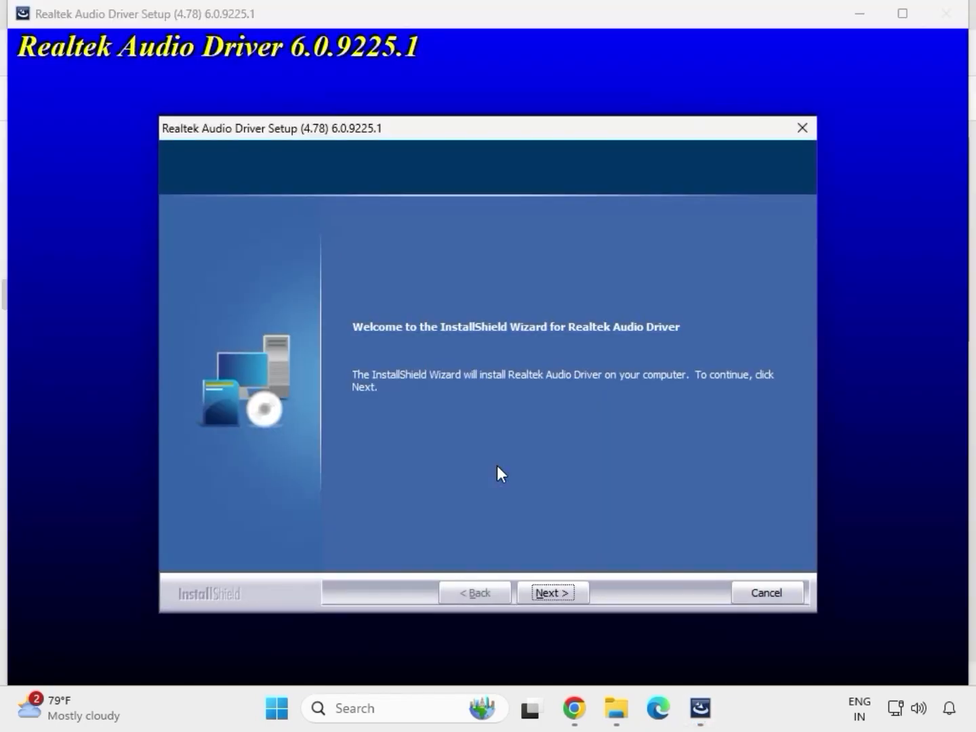
click(553, 589)
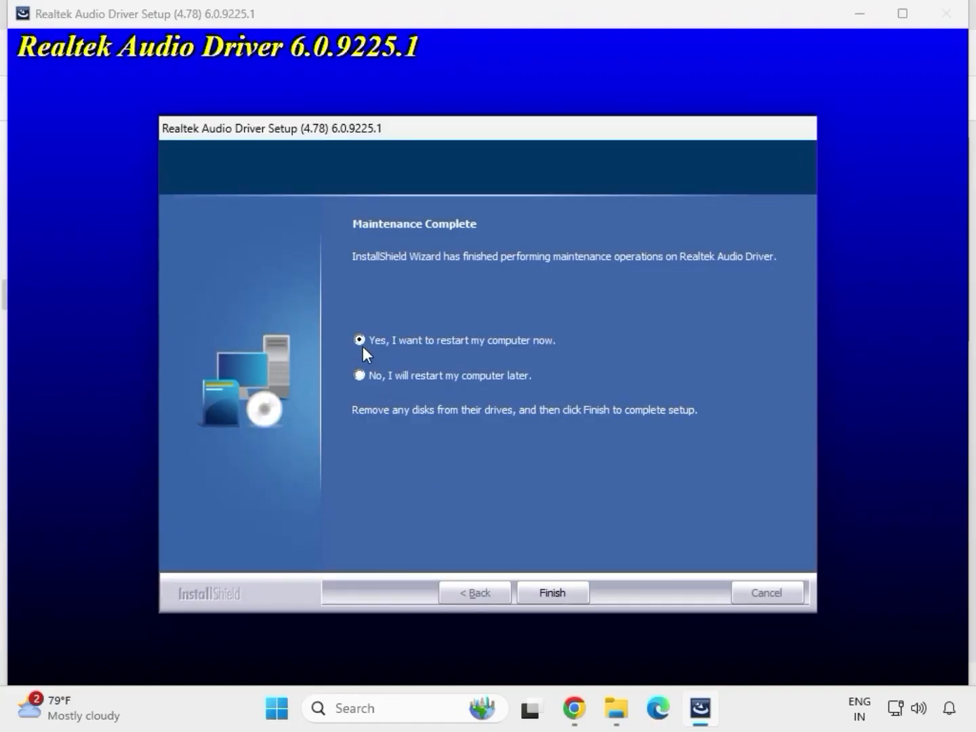
click(549, 592)
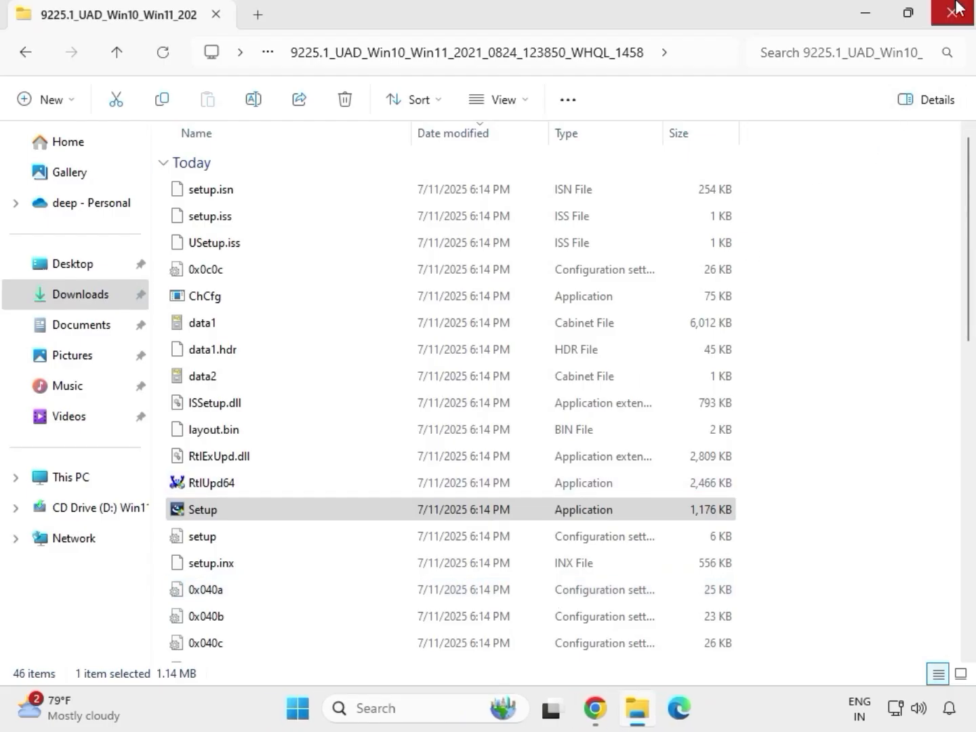